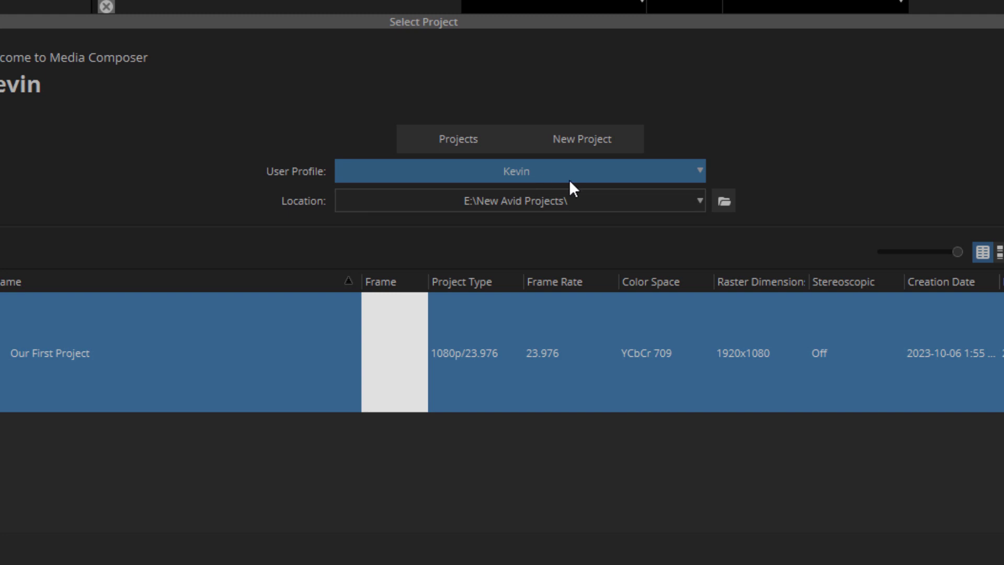
Reveal the user profile location, showing the Avid Users folder in File Explorer
click(701, 171)
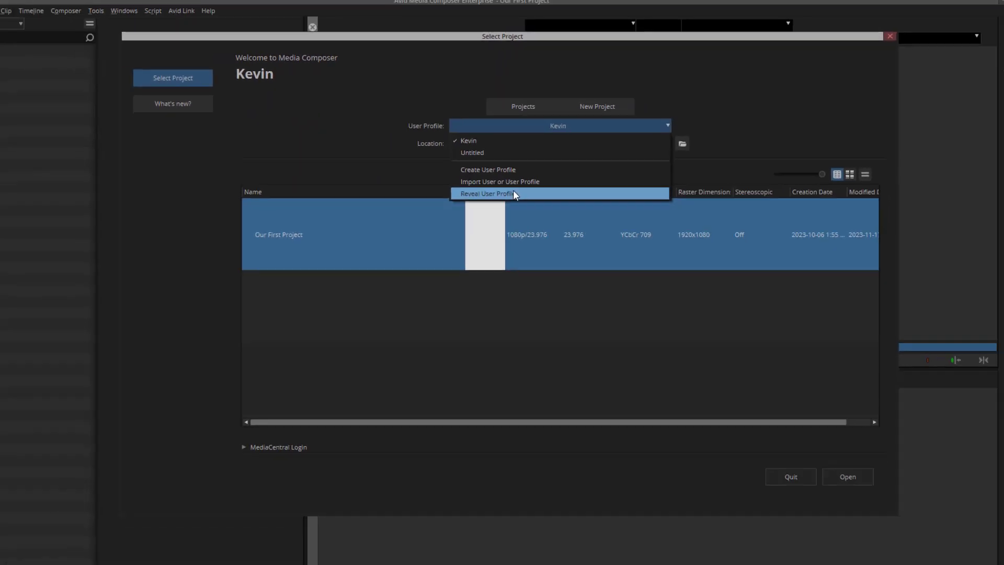
click(441, 282)
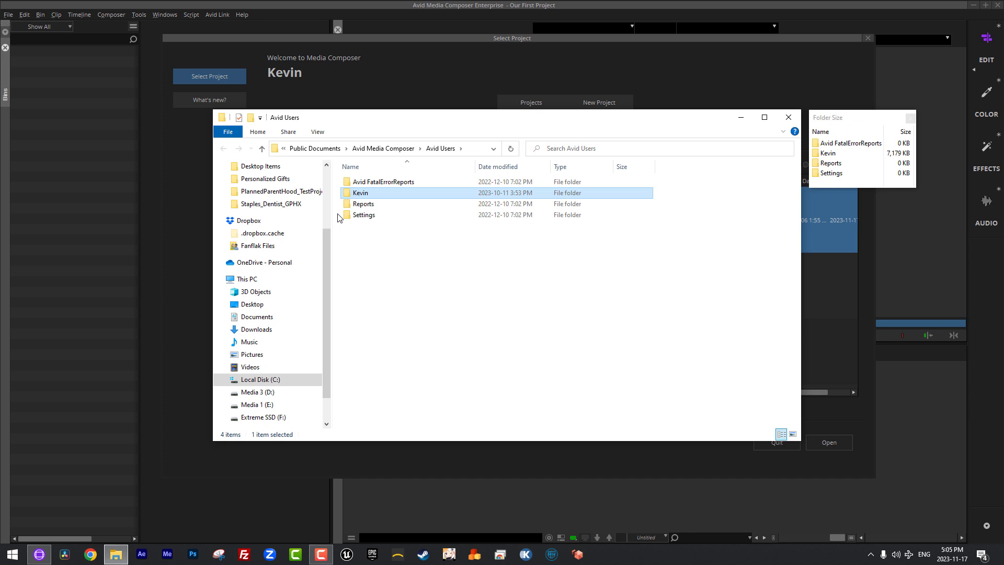
Close the Avid Users folder and create a Media Composer-based user profile named 'EditMan'
click(789, 117)
click(664, 122)
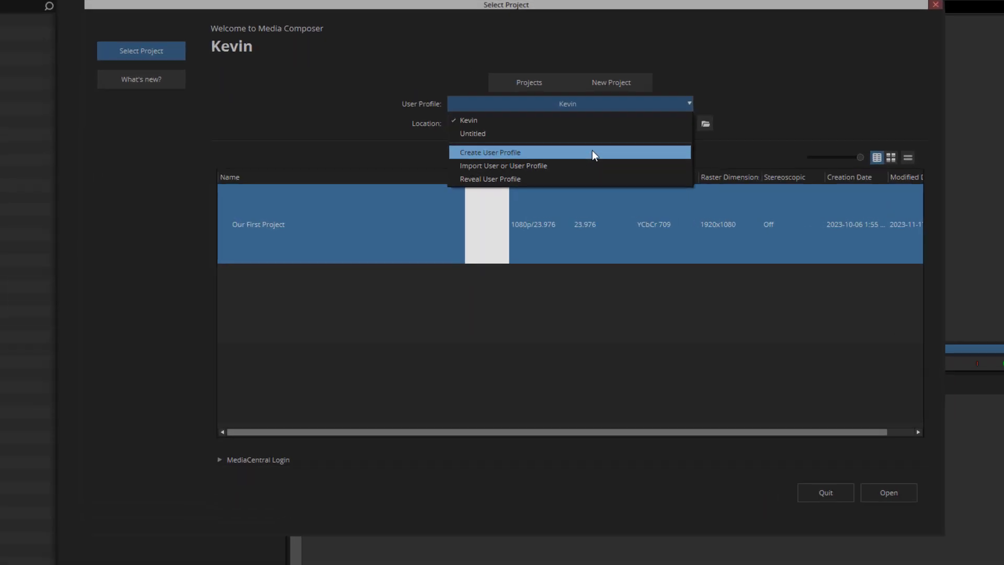
click(593, 159)
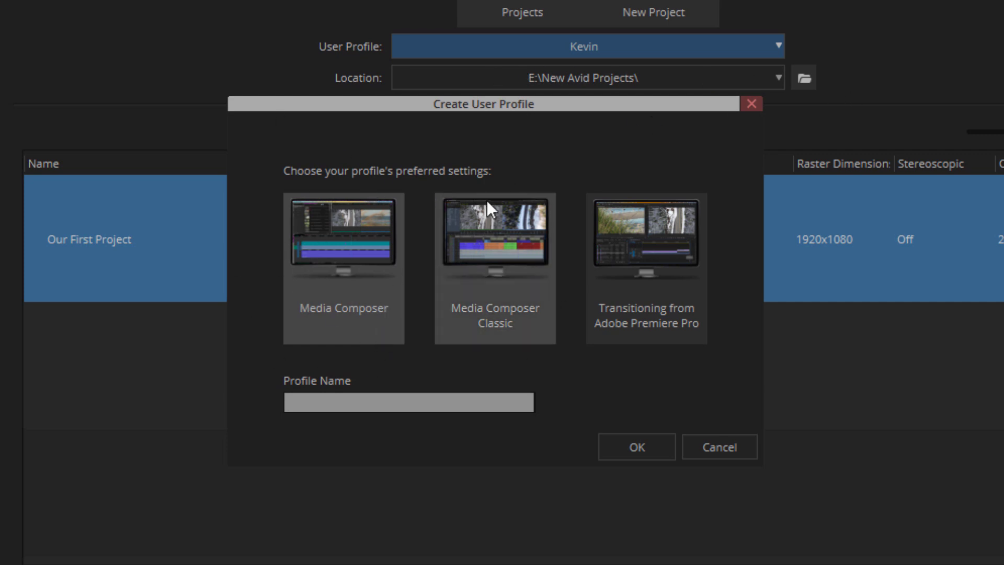
mouse_move(490, 285)
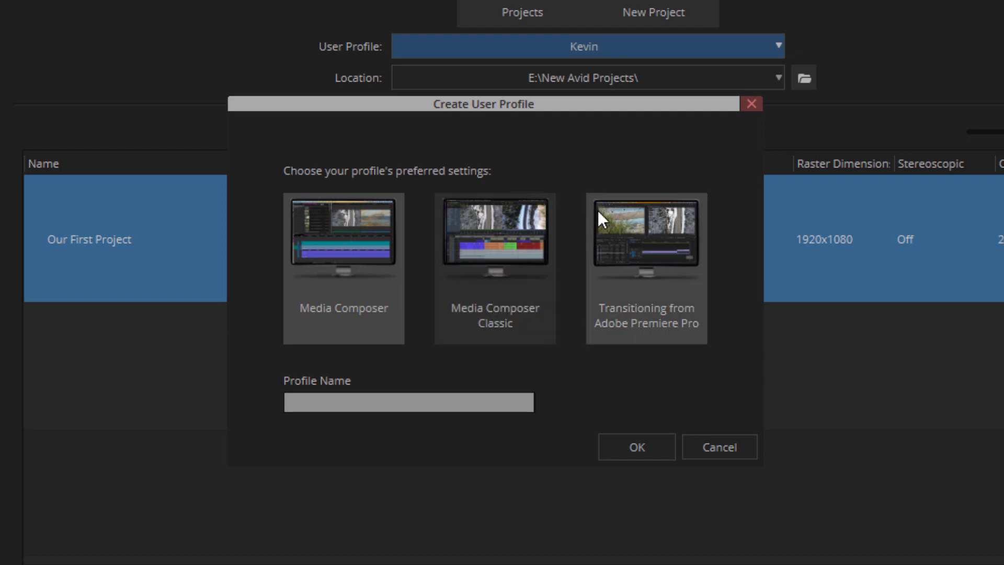
mouse_move(649, 260)
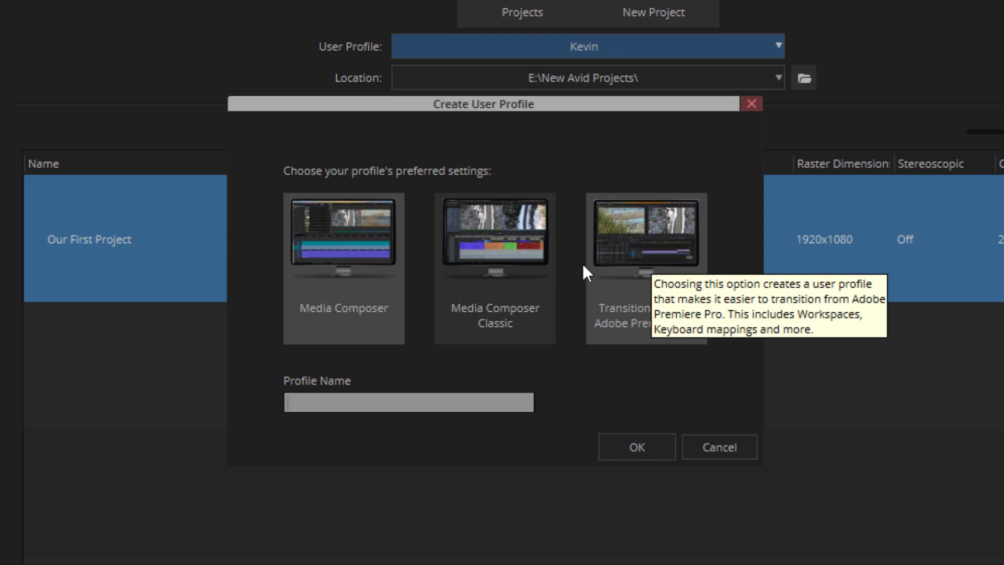
click(354, 244)
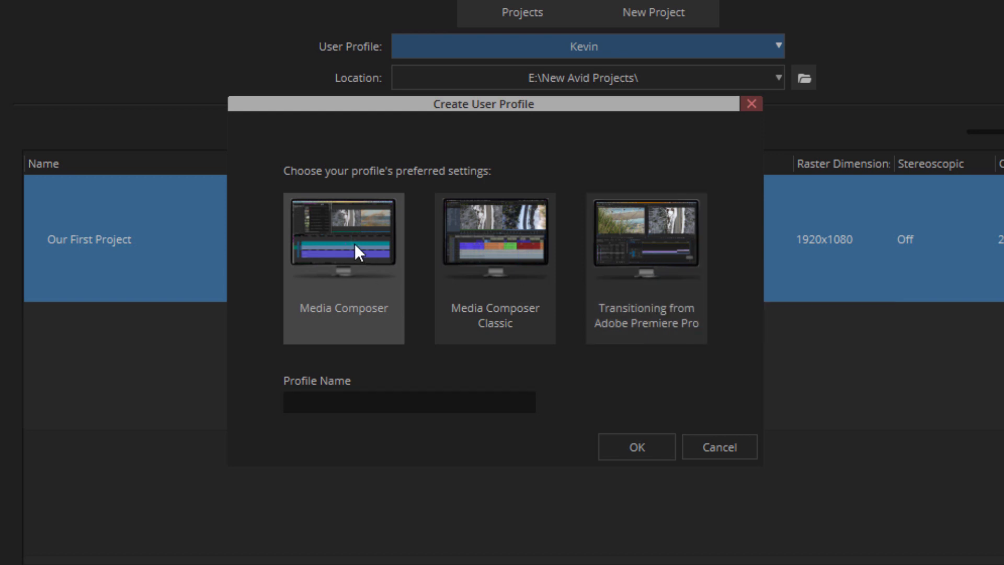
click(402, 404)
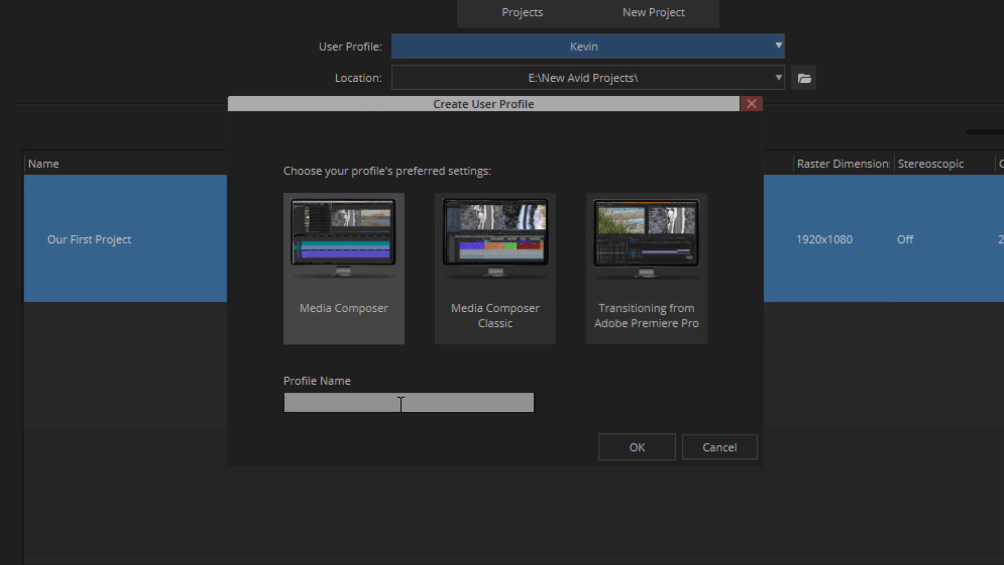
text(EditMan)
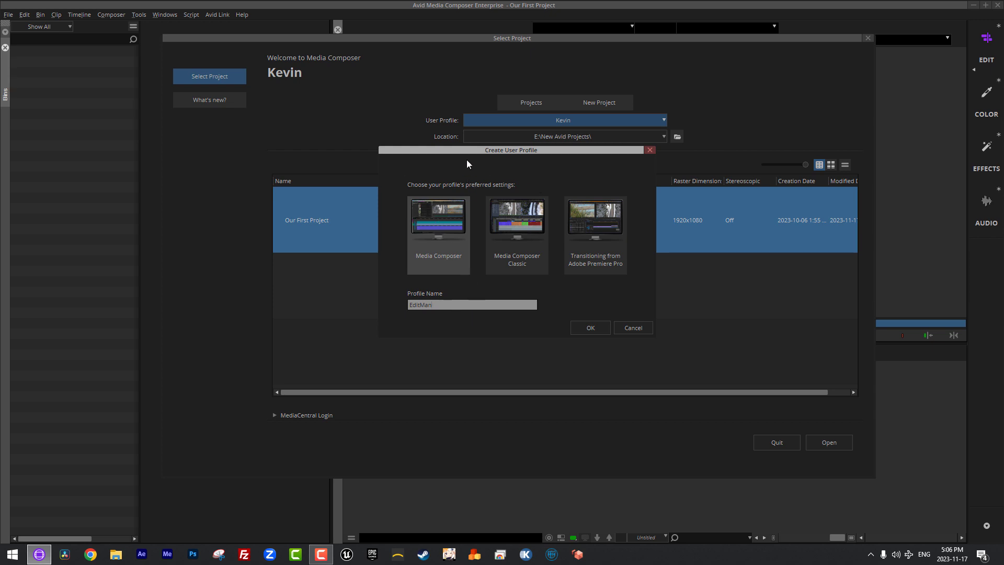
click(591, 328)
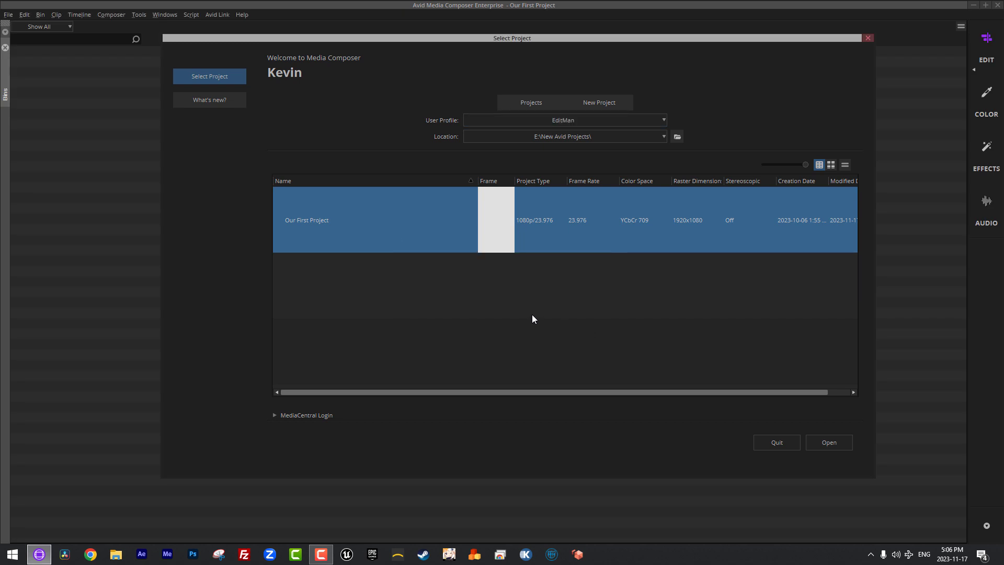
Open Our First Project, bringing up the Scene A bin with its nine clips
double_click(407, 219)
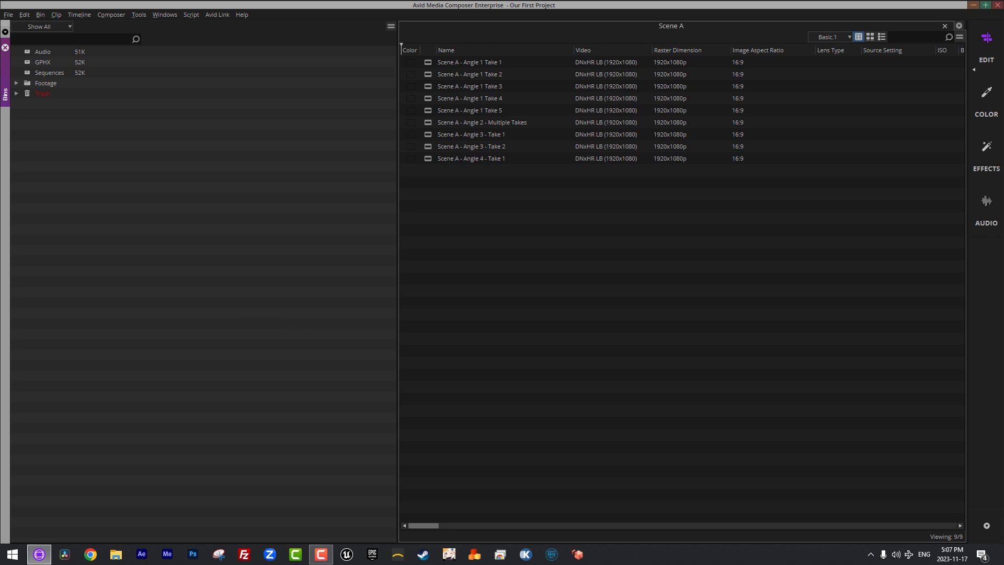
Dock the Composer right of the bin and the Timeline beneath, then narrow the bin and enlarge the monitors
drag(5, 333, 966, 99)
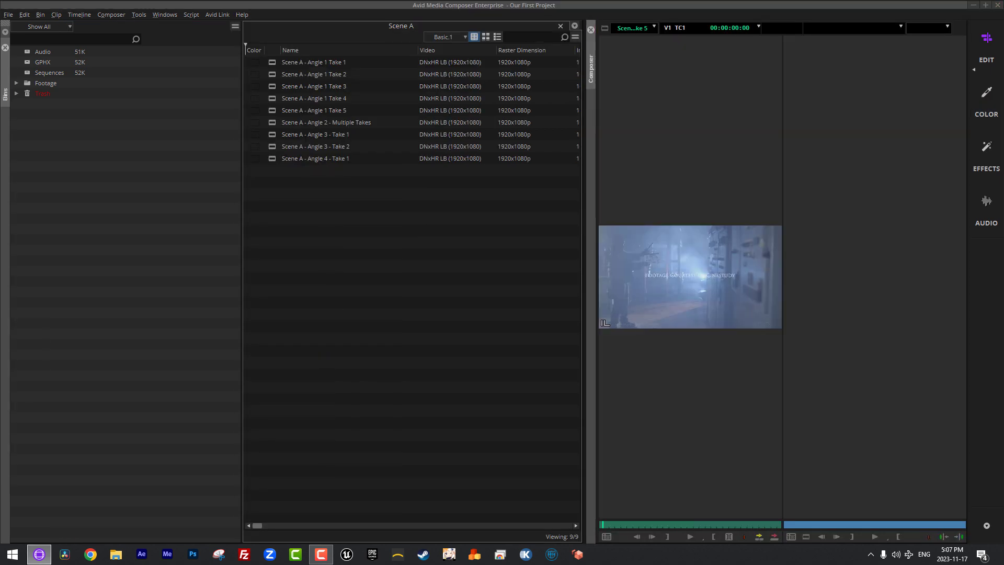
drag(591, 68, 823, 539)
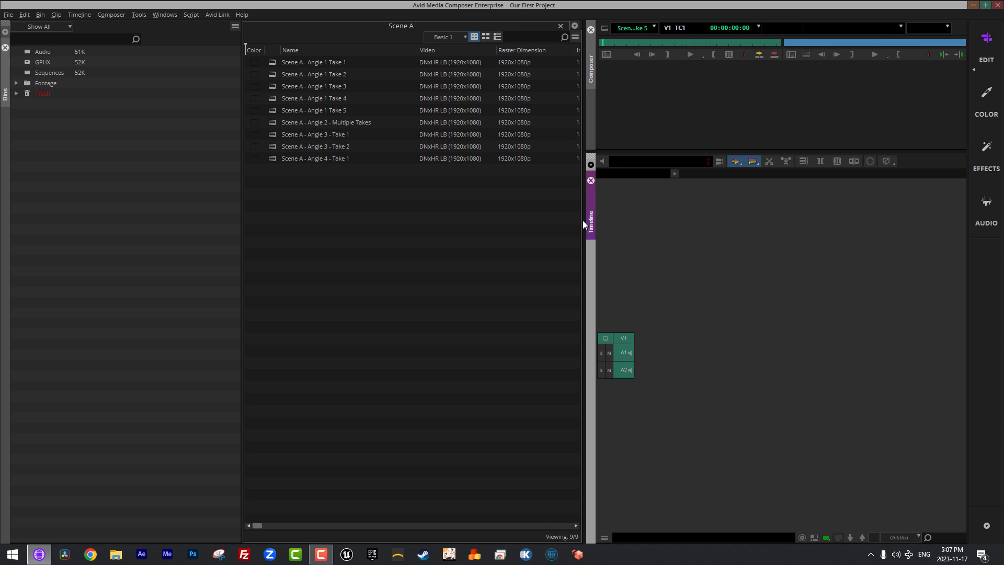
drag(575, 220, 439, 220)
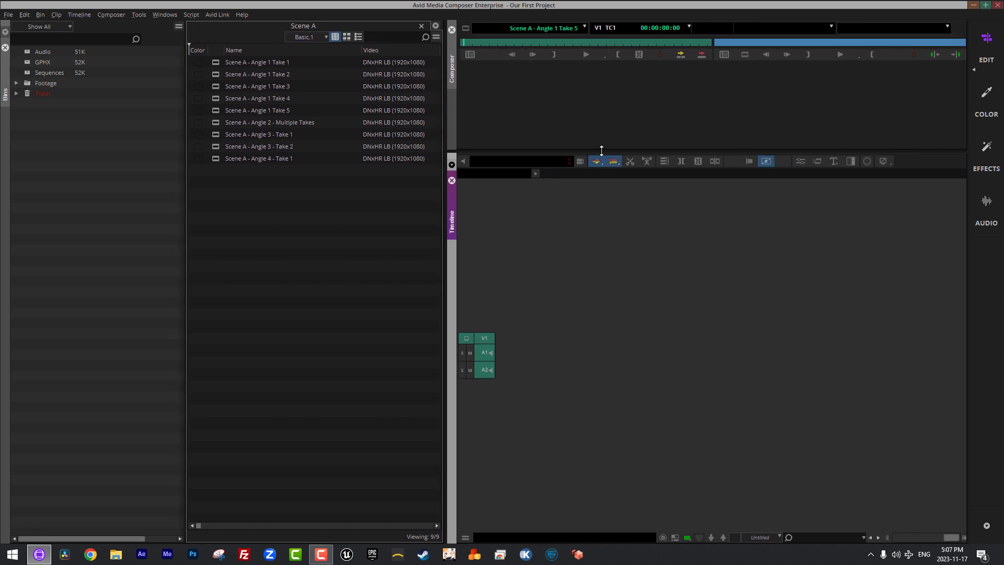
drag(600, 155, 599, 282)
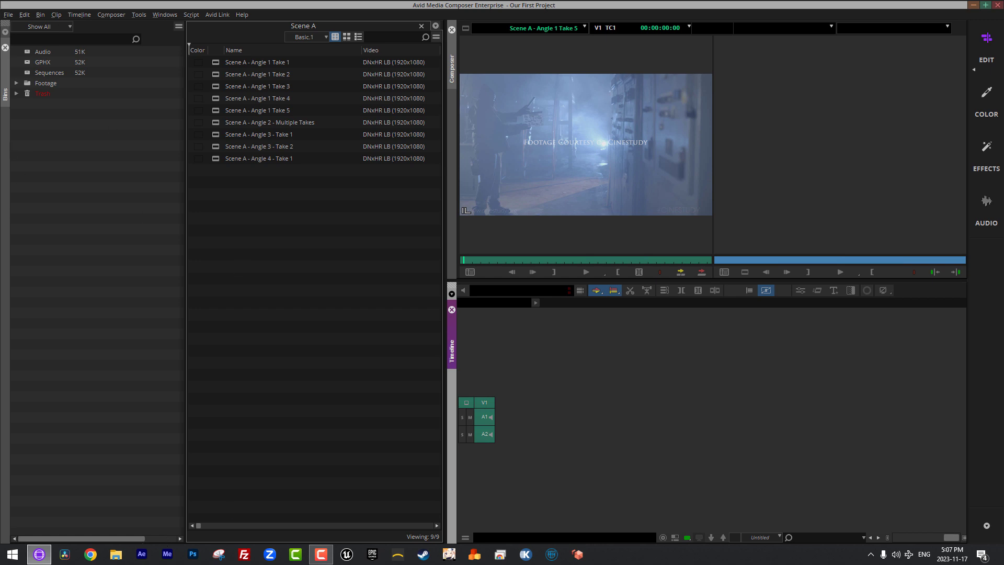
click(167, 16)
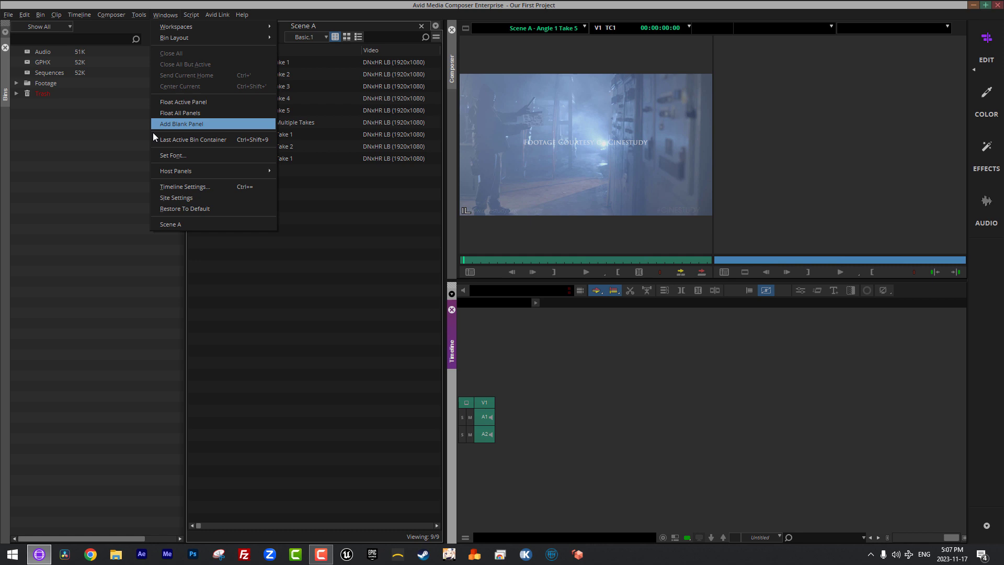
mouse_move(170, 166)
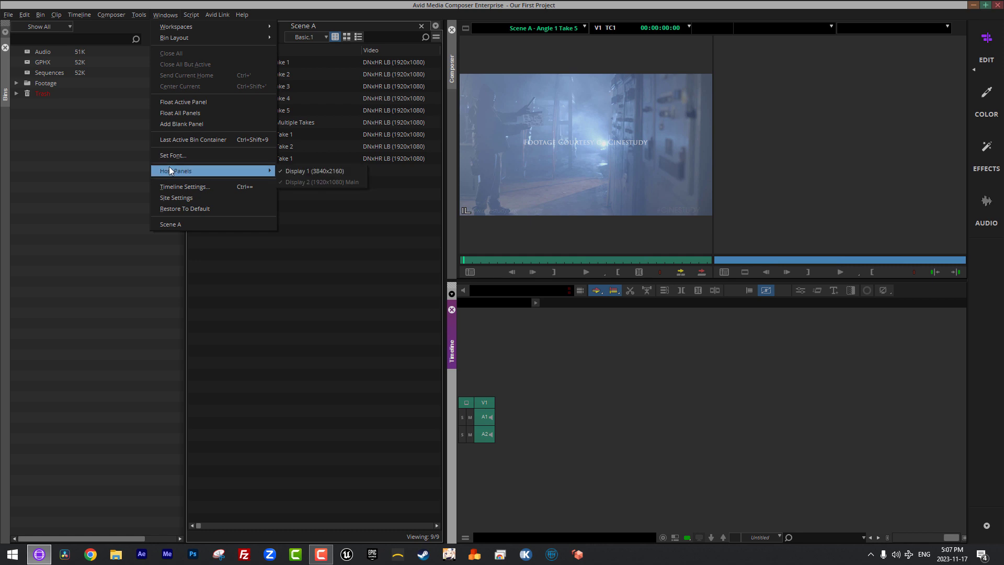
click(313, 170)
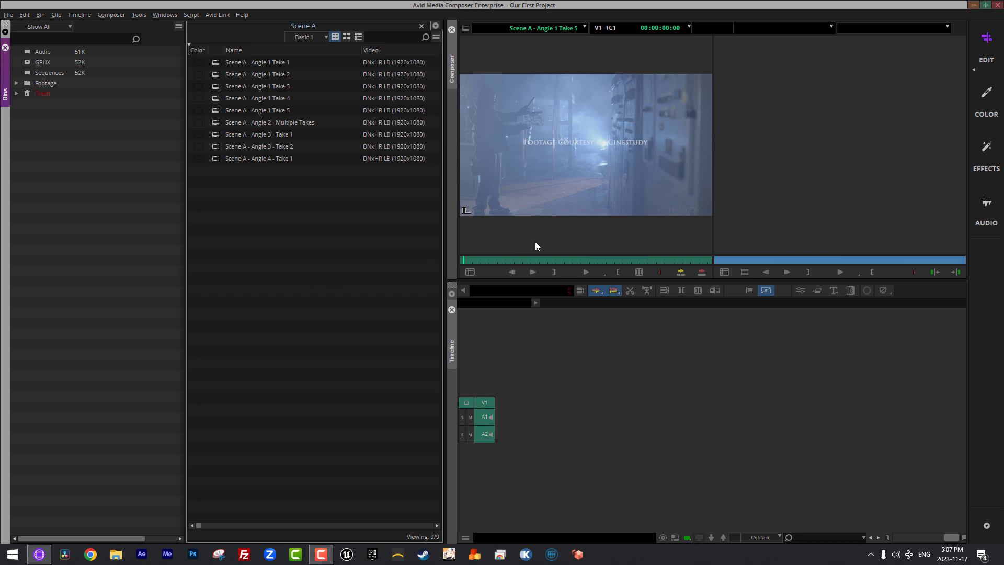
Park Scene A - Angle 1 Take 5 at 00:00:09:10 and make the Scene A bin active
mouse_move(536, 259)
mouse_down()
mouse_move(697, 253)
mouse_move(537, 253)
mouse_up()
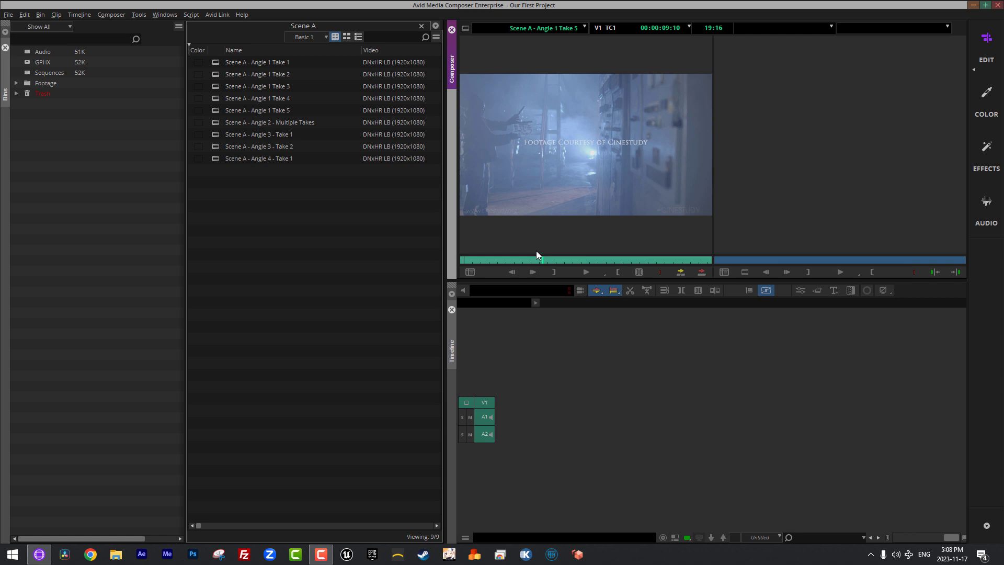
click(319, 303)
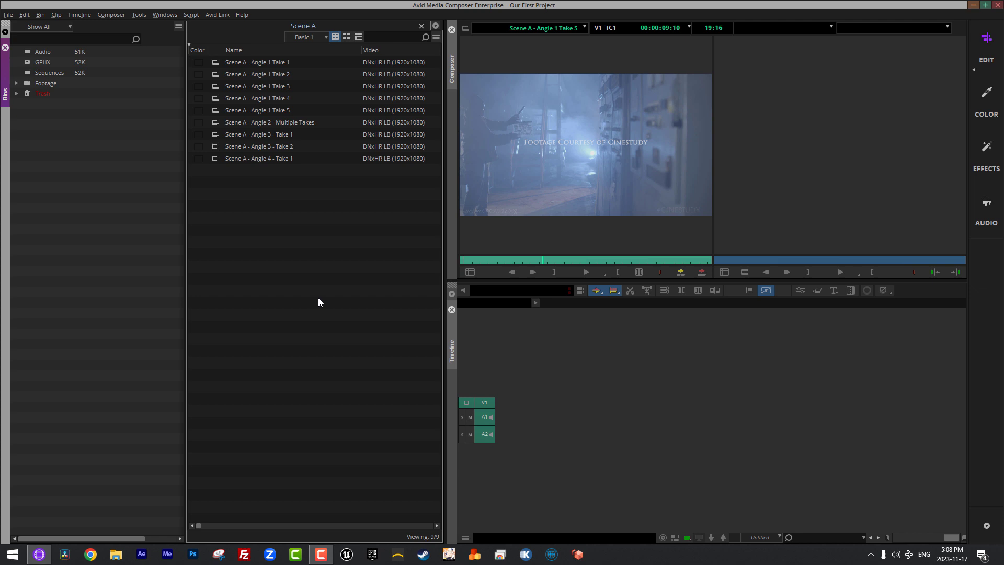
key(ctrl+9)
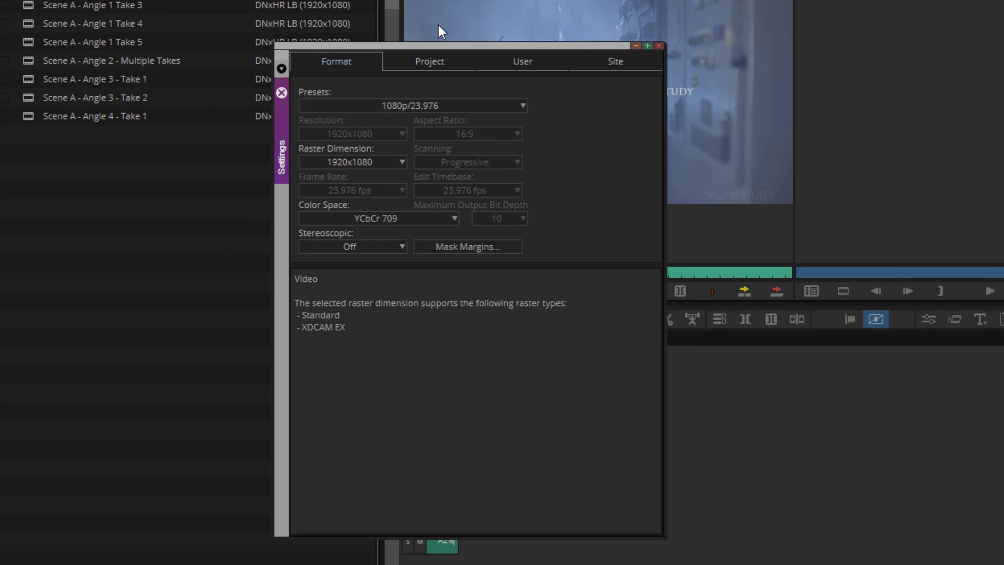
click(439, 63)
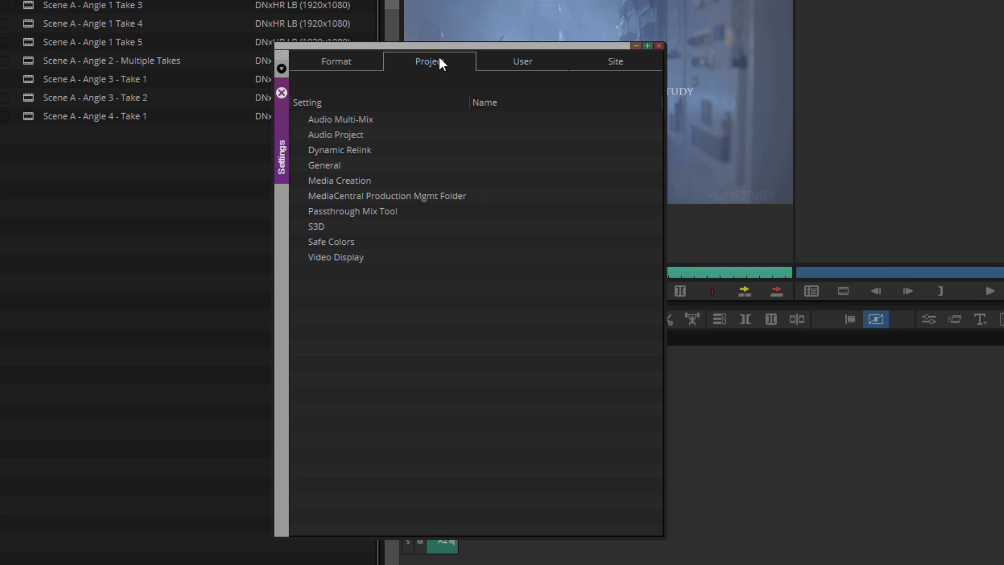
click(532, 62)
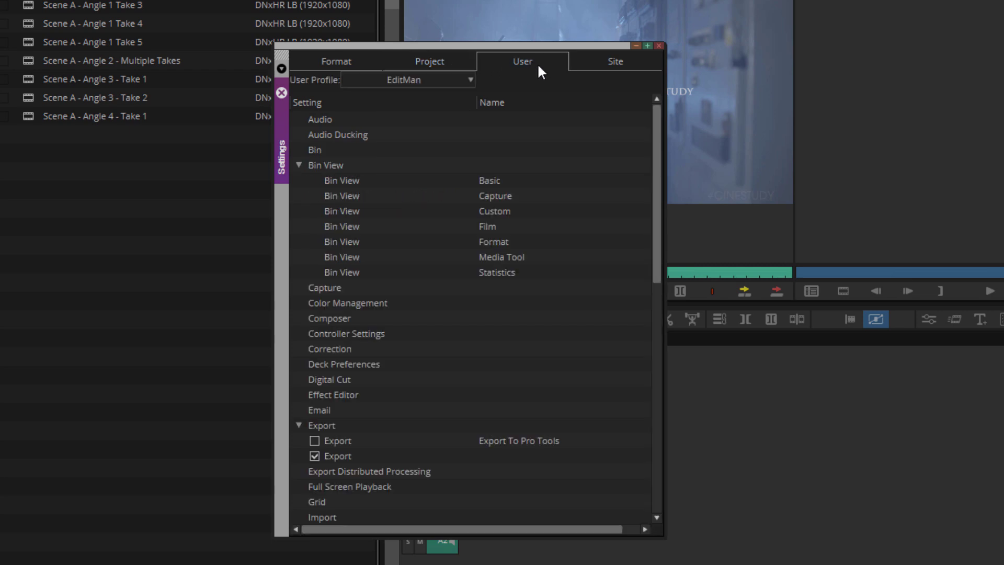
click(628, 69)
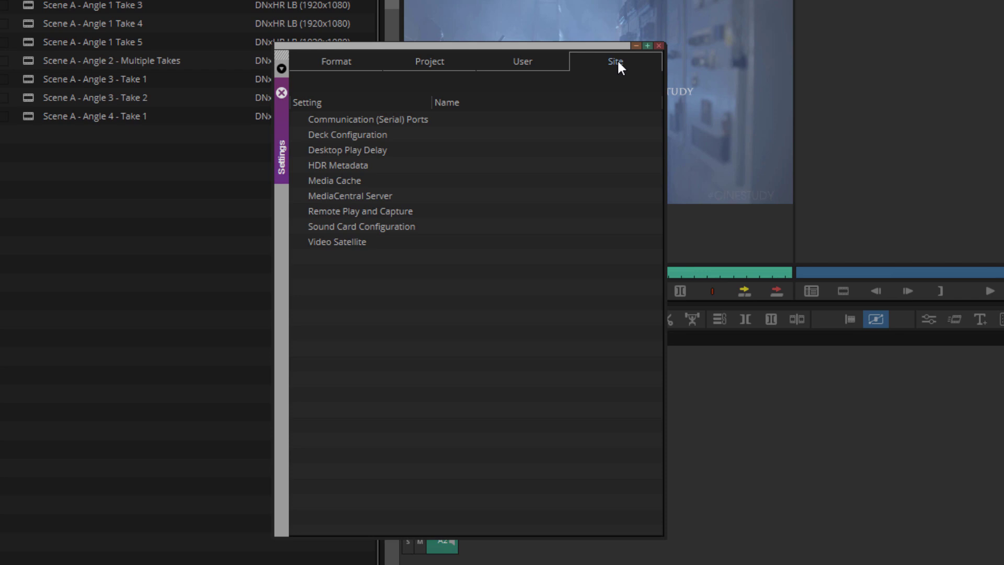
click(337, 60)
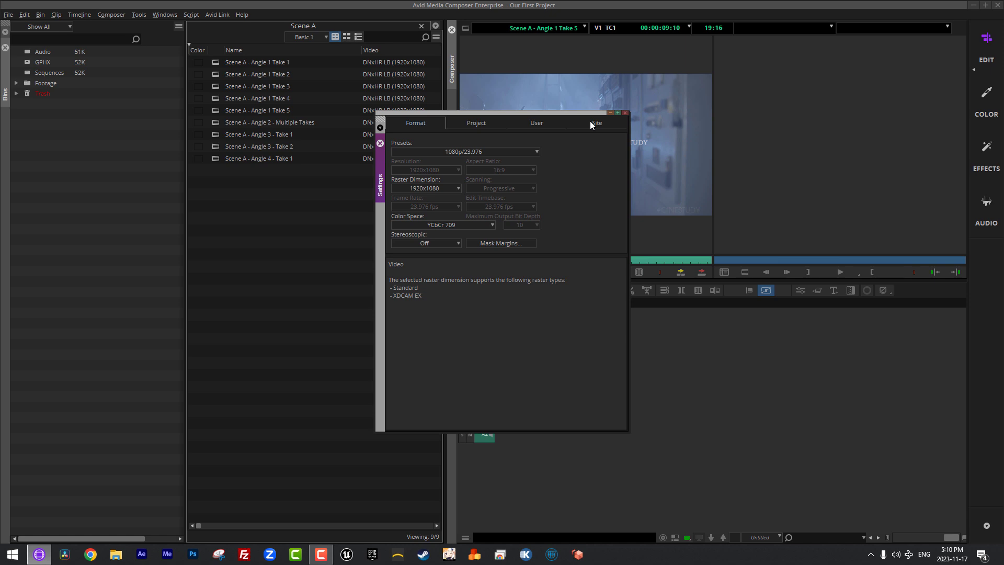
Move the Settings window over the bin and scroll the User settings to the Keyboard entries
drag(562, 113, 242, 178)
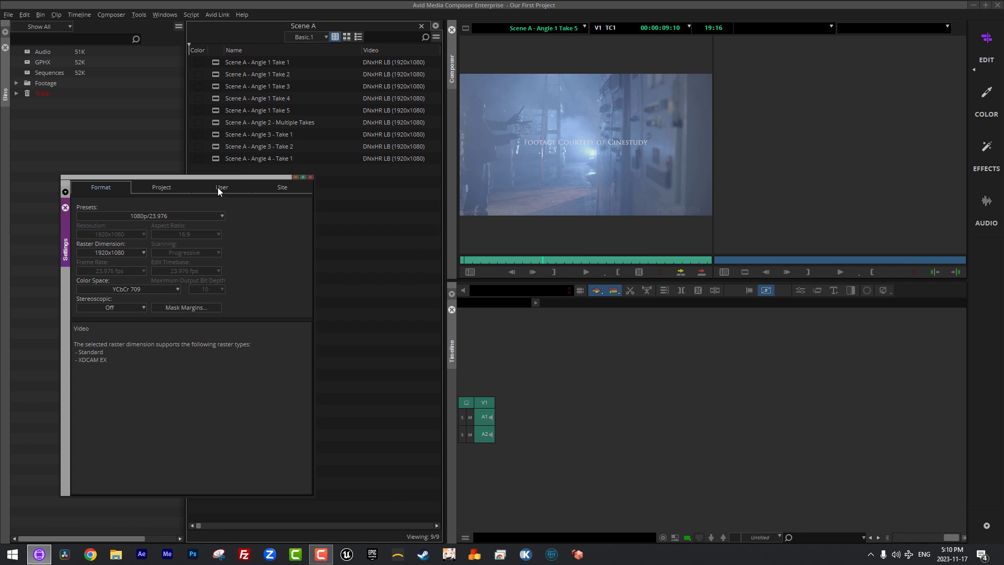
click(219, 190)
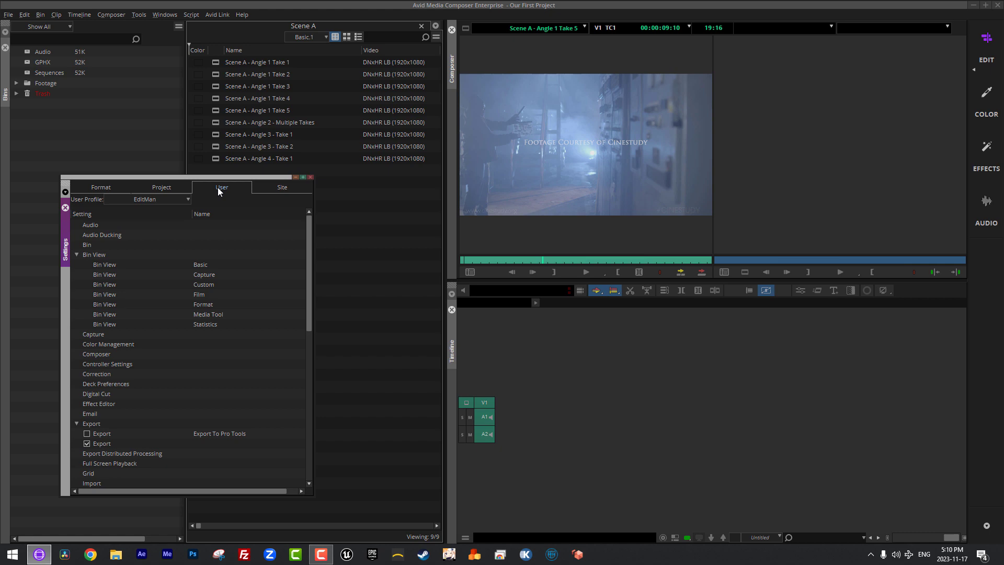
scroll(218, 261, down, 3)
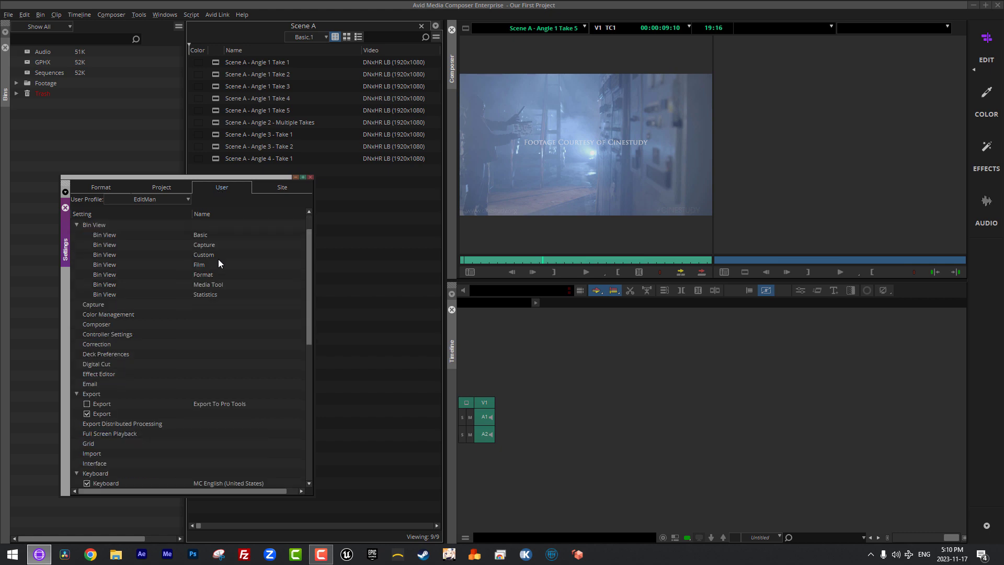
scroll(218, 259, down, 3)
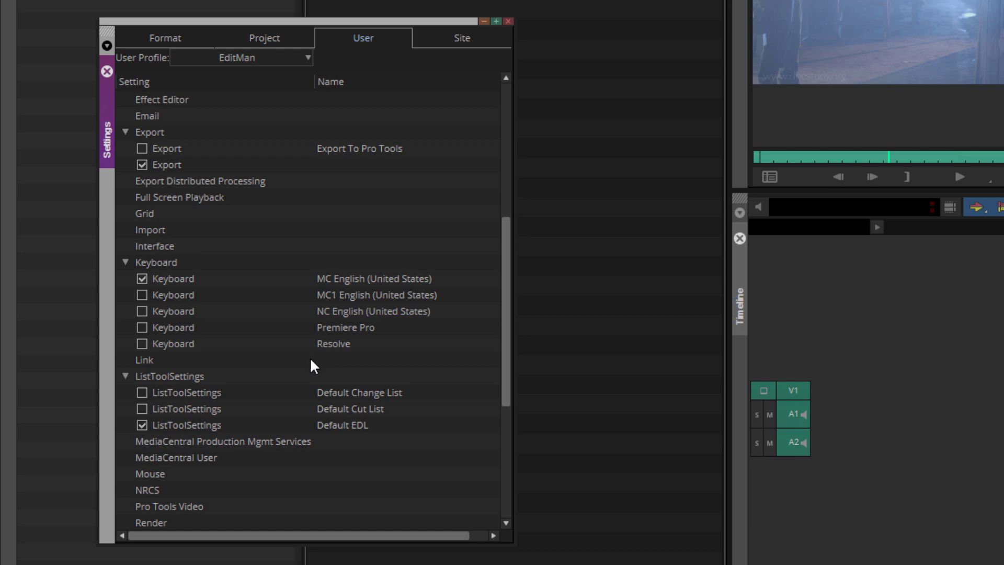
Delete the MC1 English and NC English keyboard settings and activate MC English (United States)
click(141, 345)
click(177, 293)
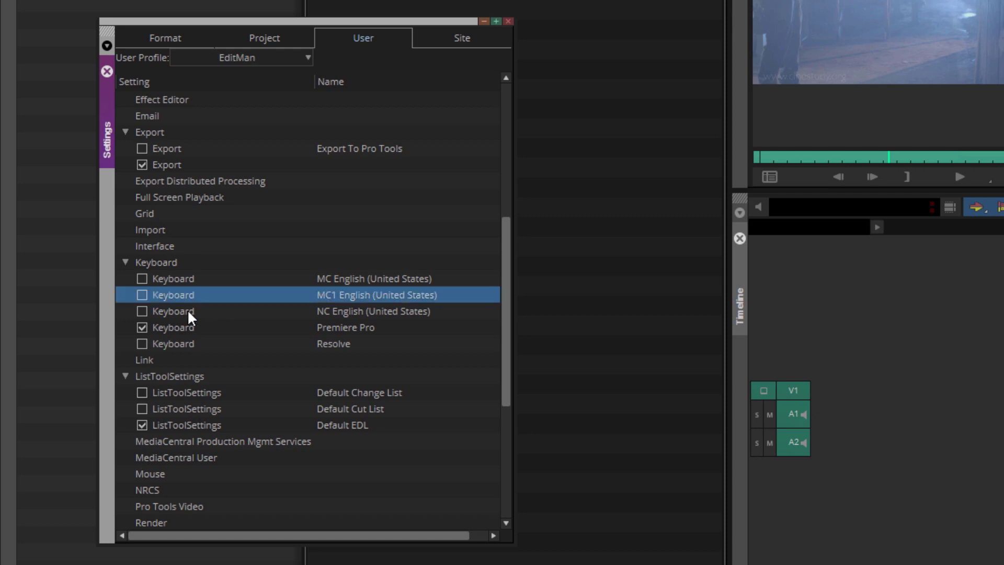
shift+click(188, 310)
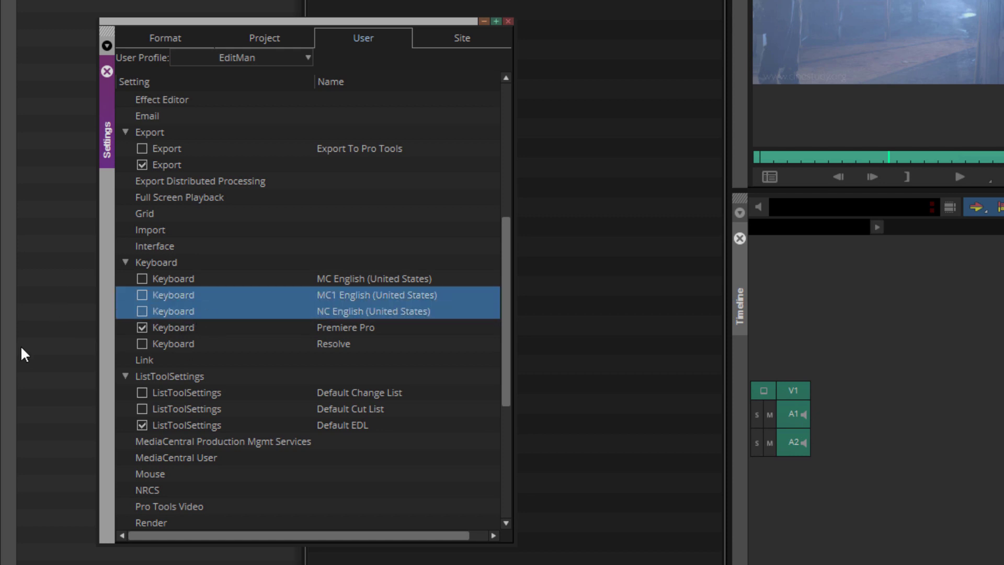
key(Delete)
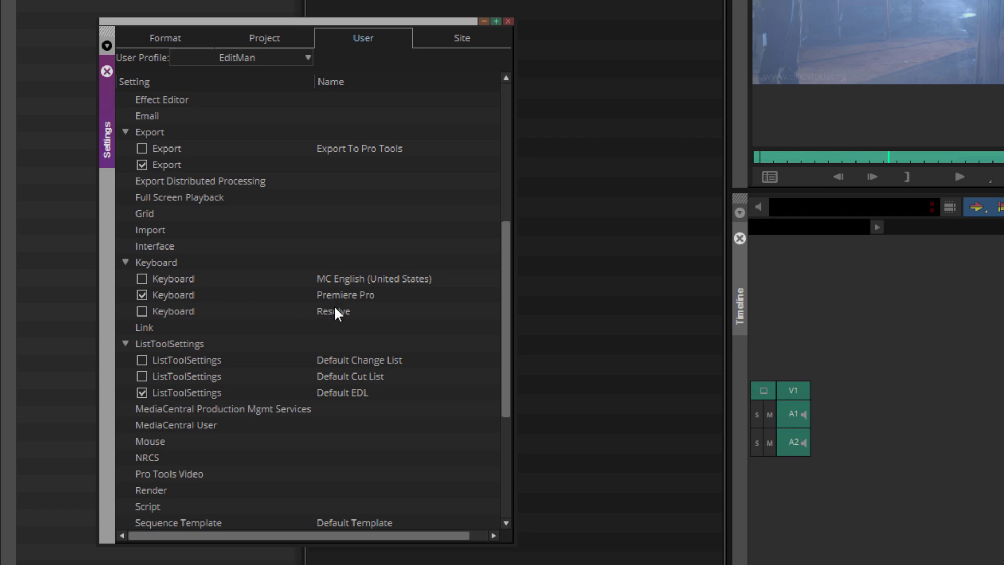
click(169, 278)
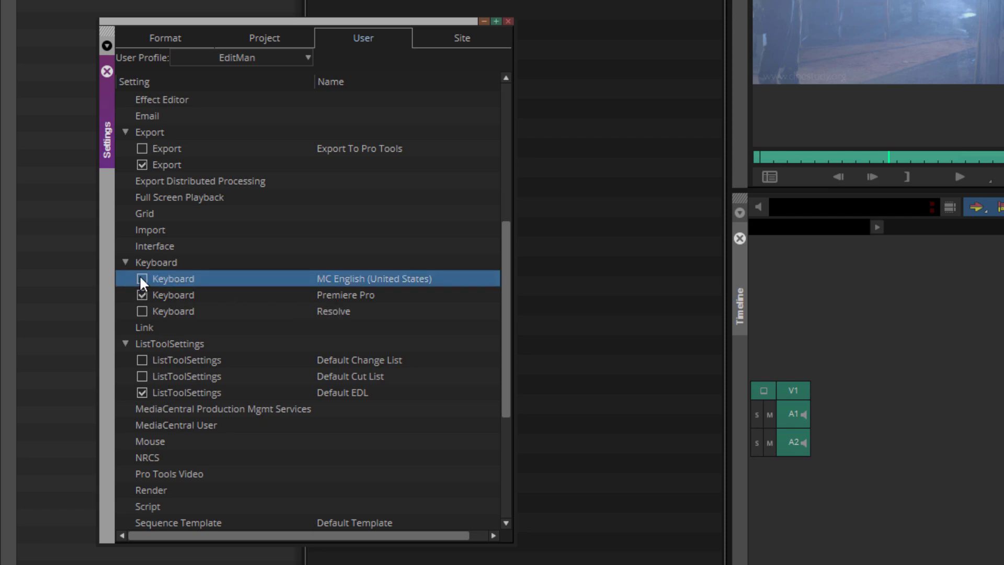
Open the MC English (United States) keyboard map and place it below the monitor
double_click(197, 278)
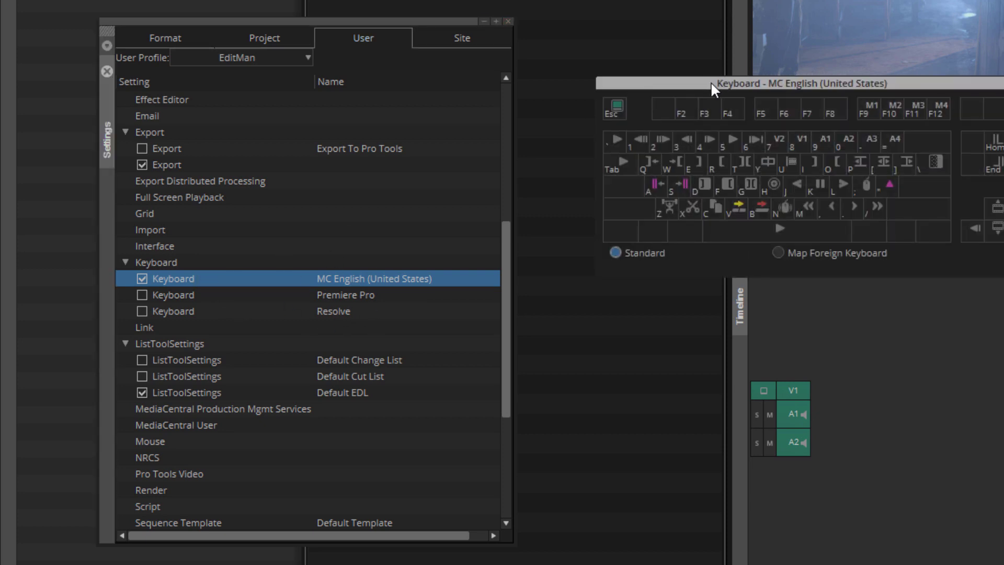
drag(711, 83, 640, 127)
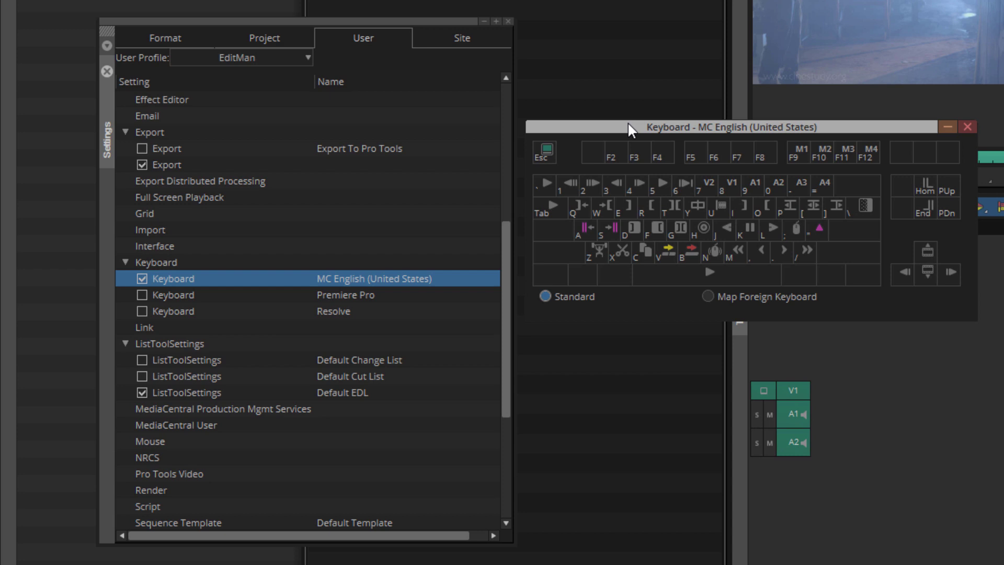
View the Shift layer of the keyboard map, then move the map down to uncover the Timeline
key(shift)
key(shift)
drag(901, 125, 901, 197)
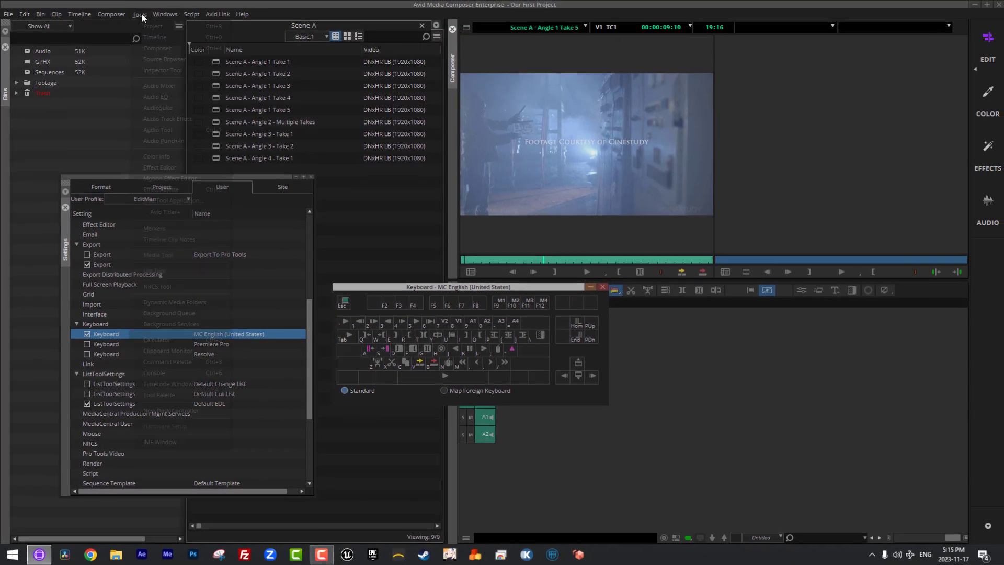
Open the Command Palette from the Tools menu beside the keyboard map
click(141, 15)
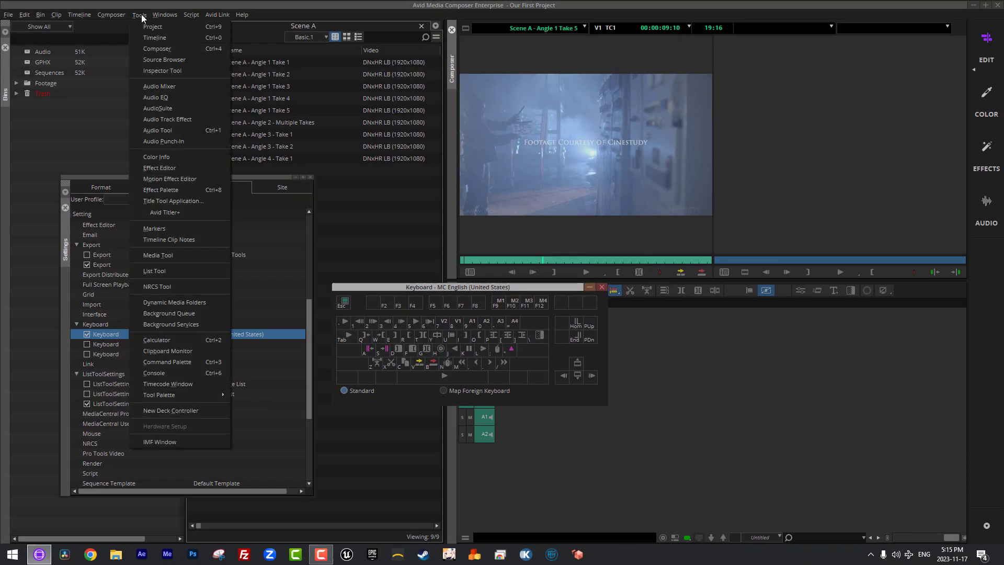
click(202, 363)
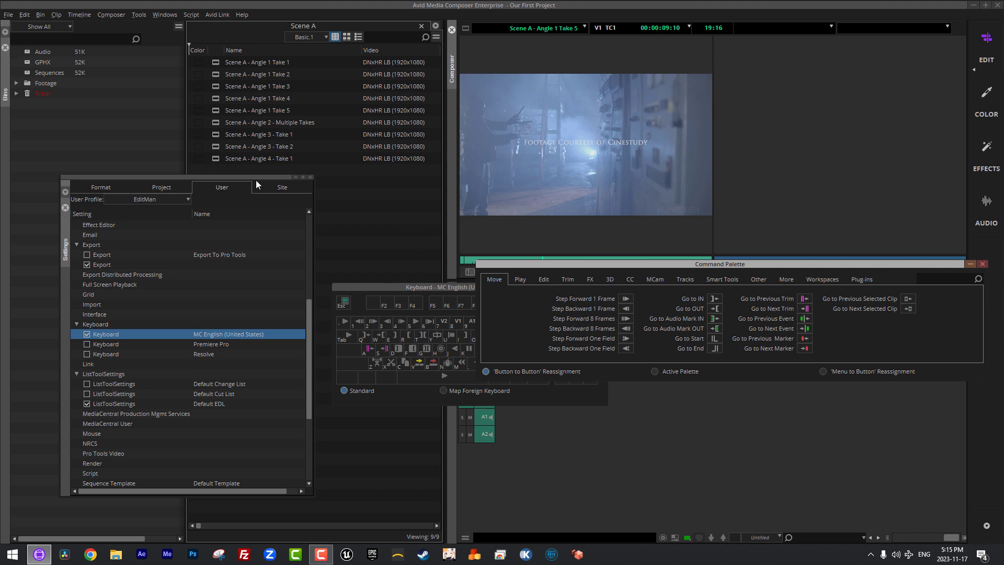
Close the Settings window and place the MC English keyboard layout above the Command Palette
drag(255, 177, 207, 171)
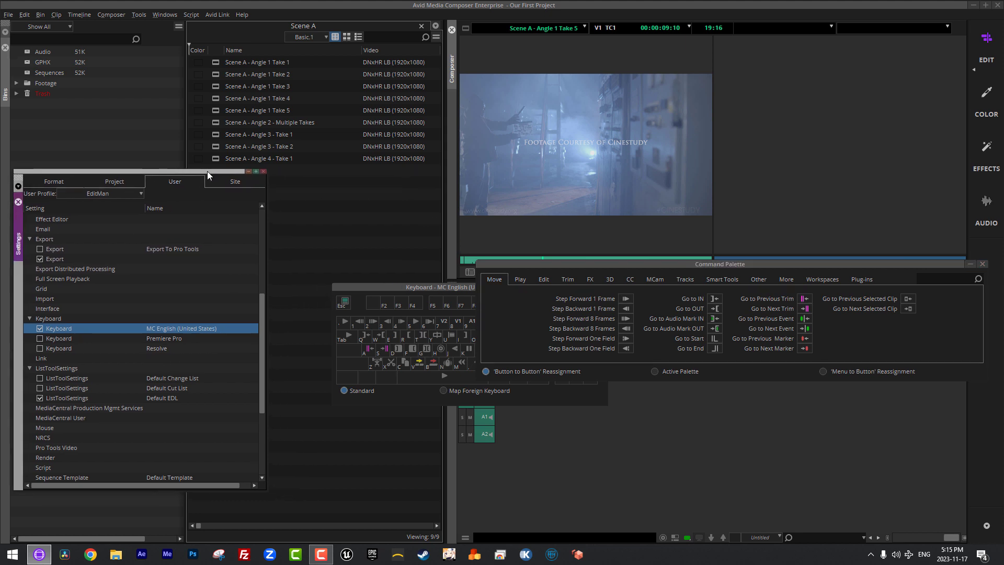
click(263, 171)
drag(404, 287, 421, 82)
click(556, 263)
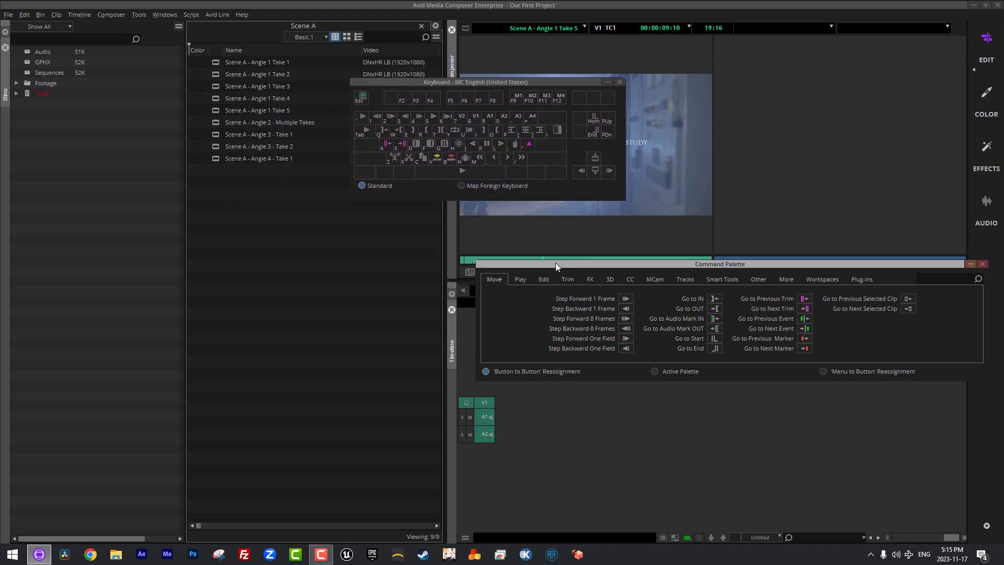
drag(556, 263, 332, 208)
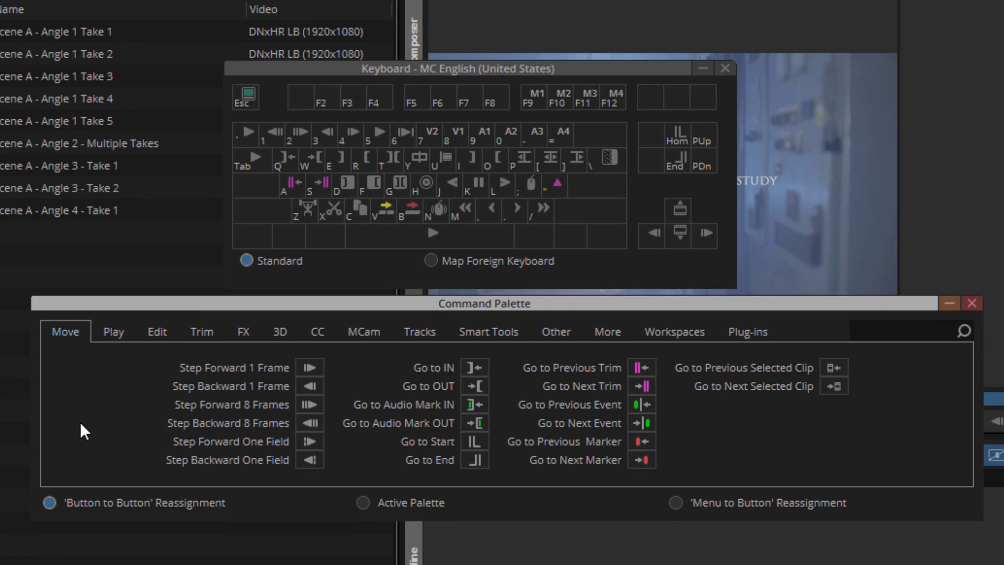
Browse the Command Palette tabs from Play through More, Workspaces and Plug-ins
click(113, 329)
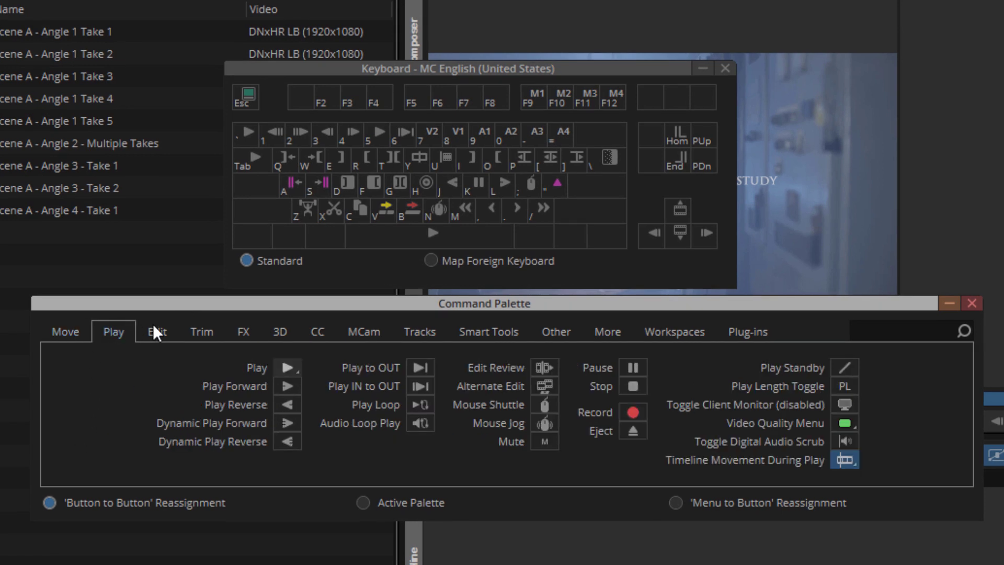
click(159, 330)
click(202, 330)
click(244, 330)
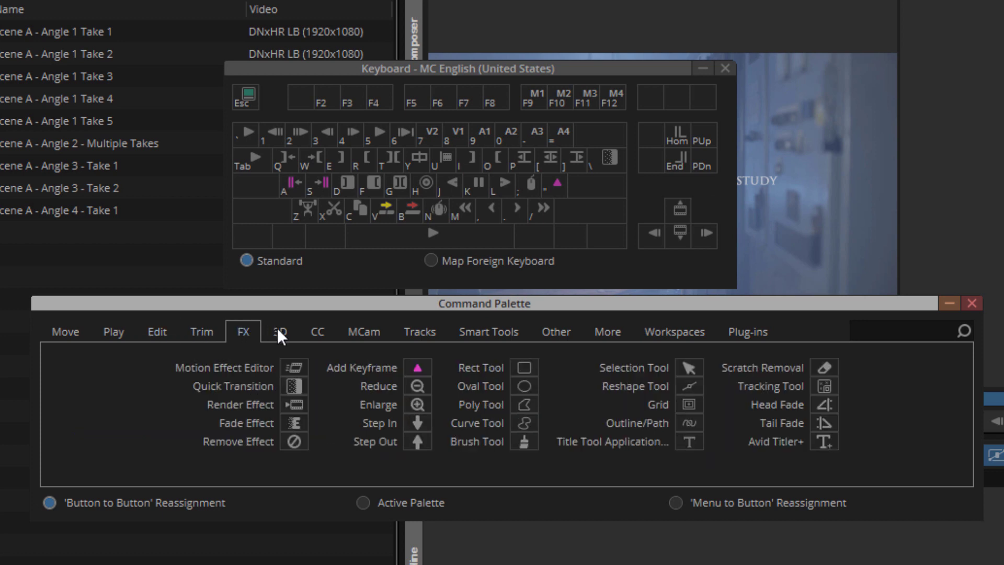
click(280, 330)
click(318, 330)
click(365, 330)
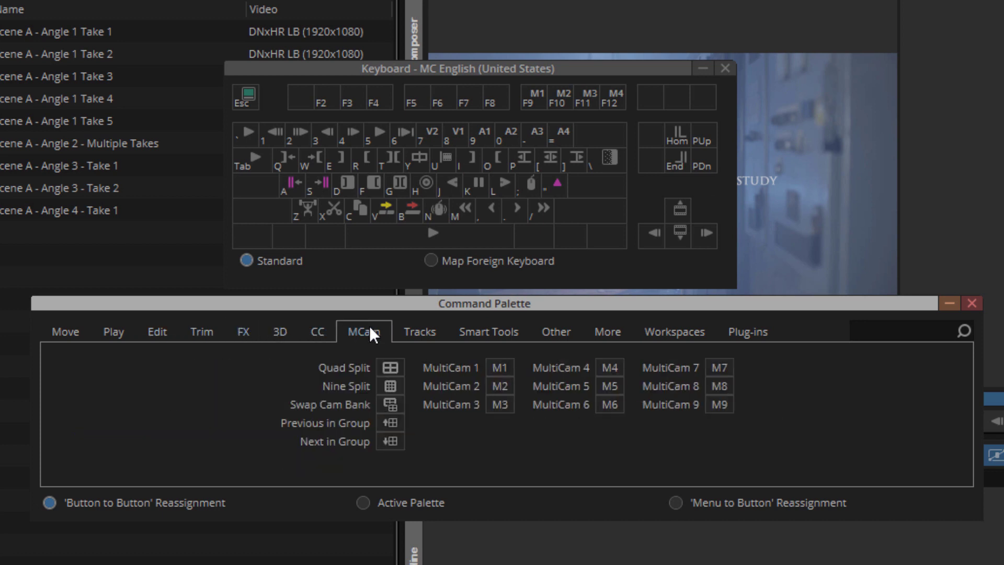
click(420, 329)
click(489, 330)
click(553, 332)
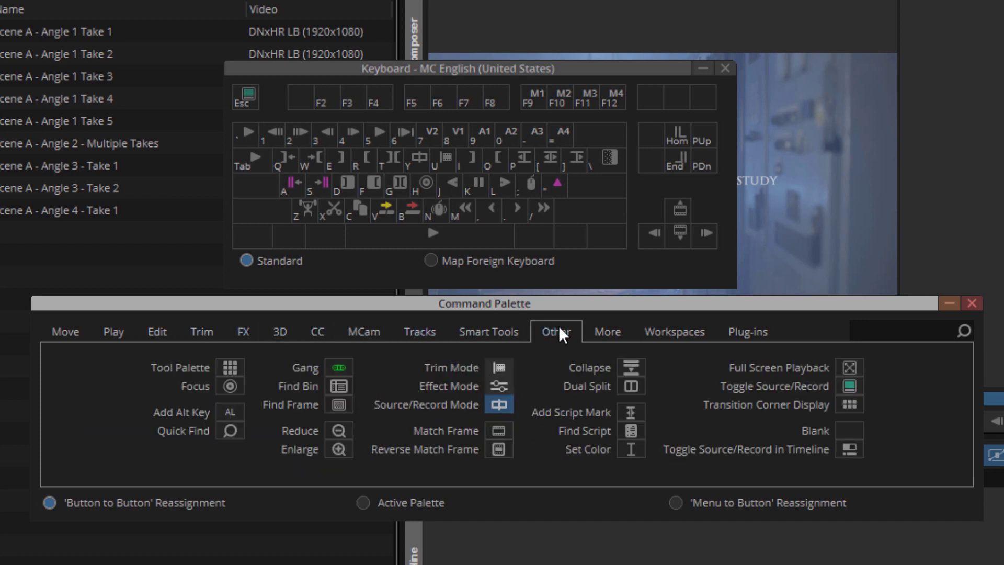
click(602, 332)
click(661, 329)
click(752, 332)
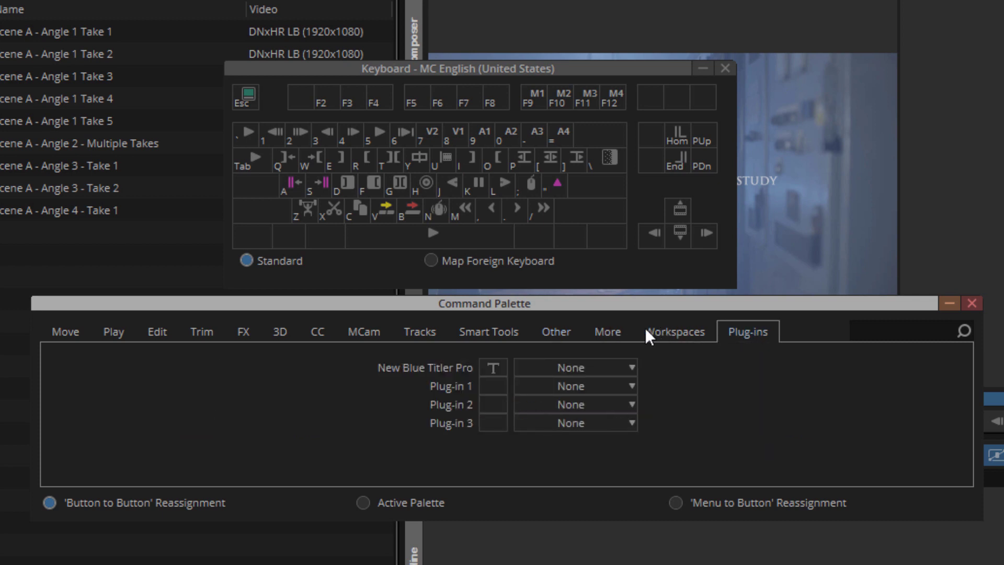
Step back through the tabs and settle on Trim, showing Trim A Side, Slip Left and Extend
click(606, 329)
click(555, 329)
click(458, 329)
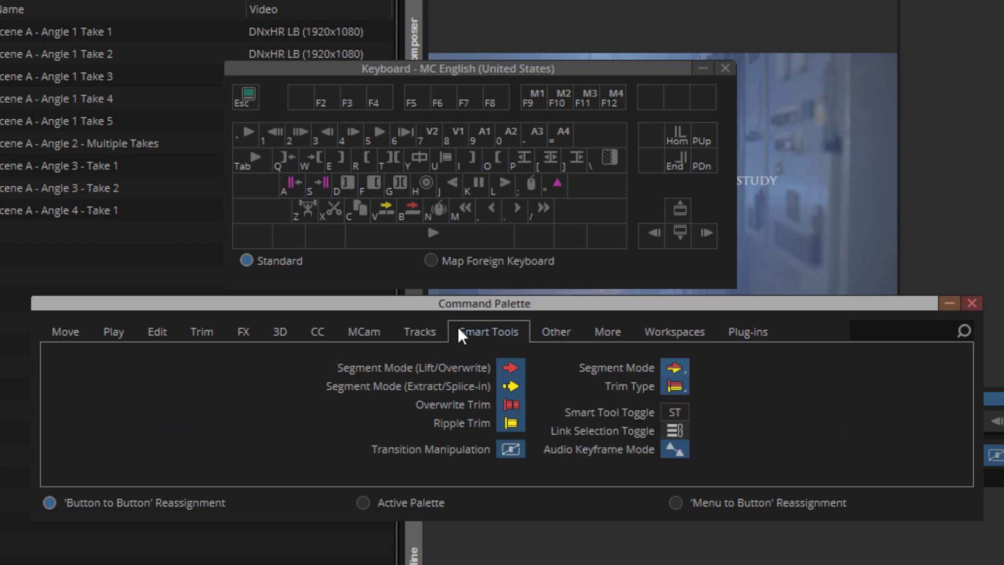
click(408, 332)
click(362, 330)
click(314, 330)
click(282, 331)
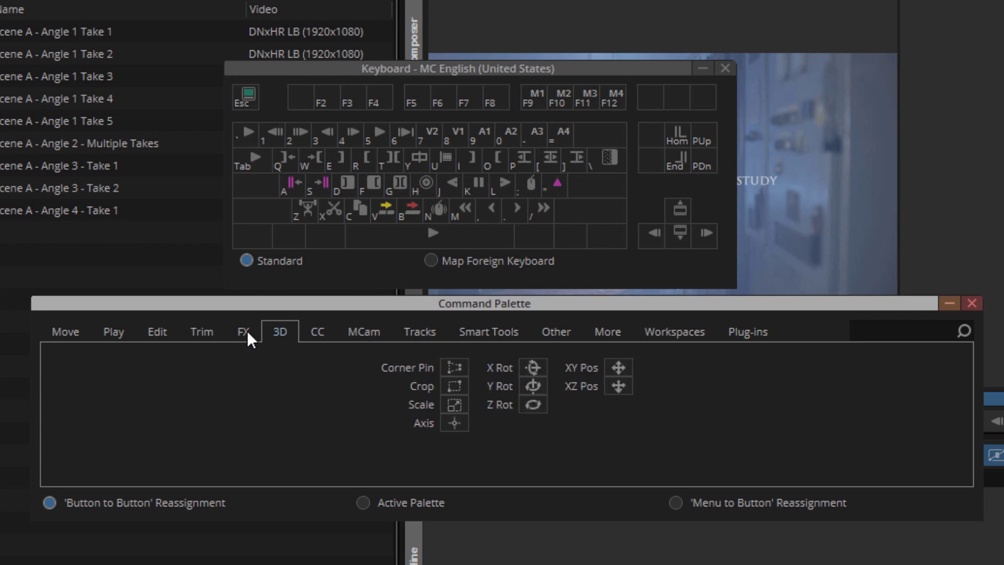
click(246, 333)
click(202, 332)
click(157, 332)
click(114, 332)
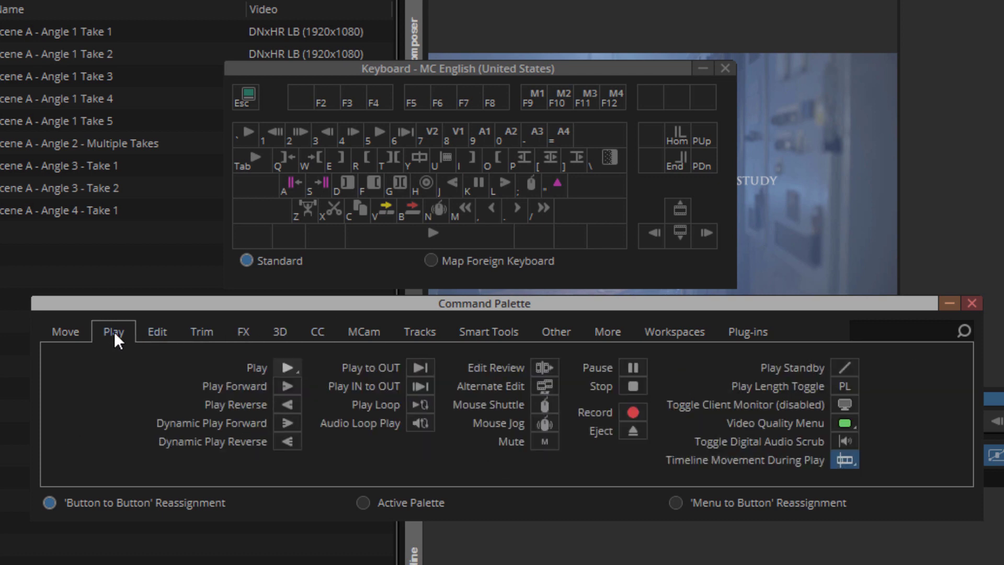
click(166, 332)
click(228, 334)
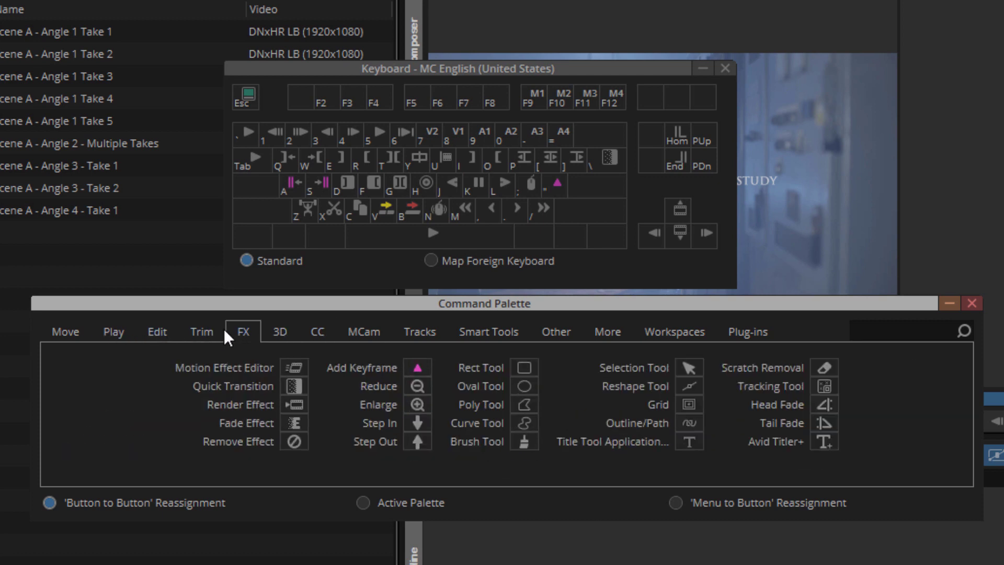
click(190, 328)
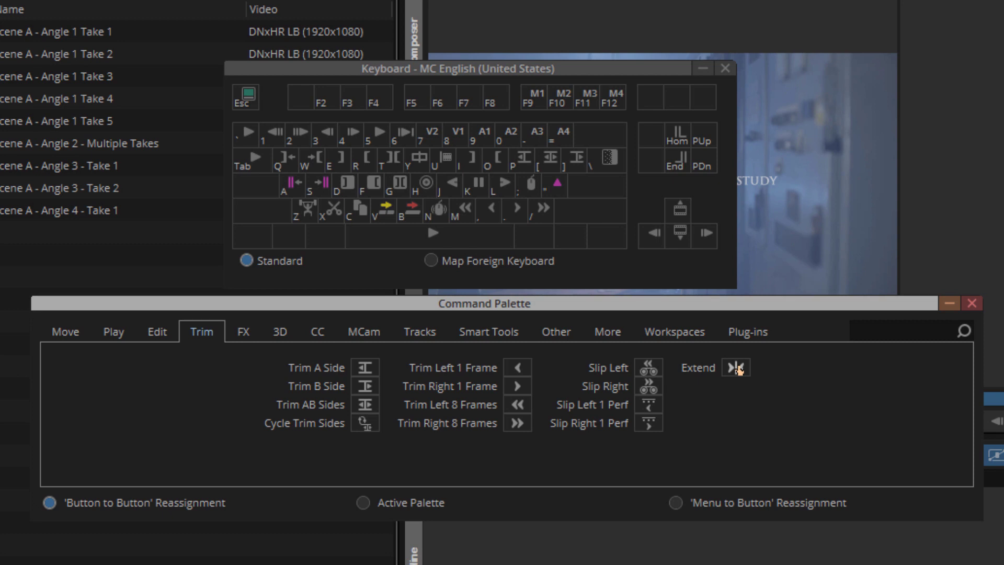
Drag the Extend button from the Trim tab onto the F2 key of the keyboard map
drag(738, 369, 329, 100)
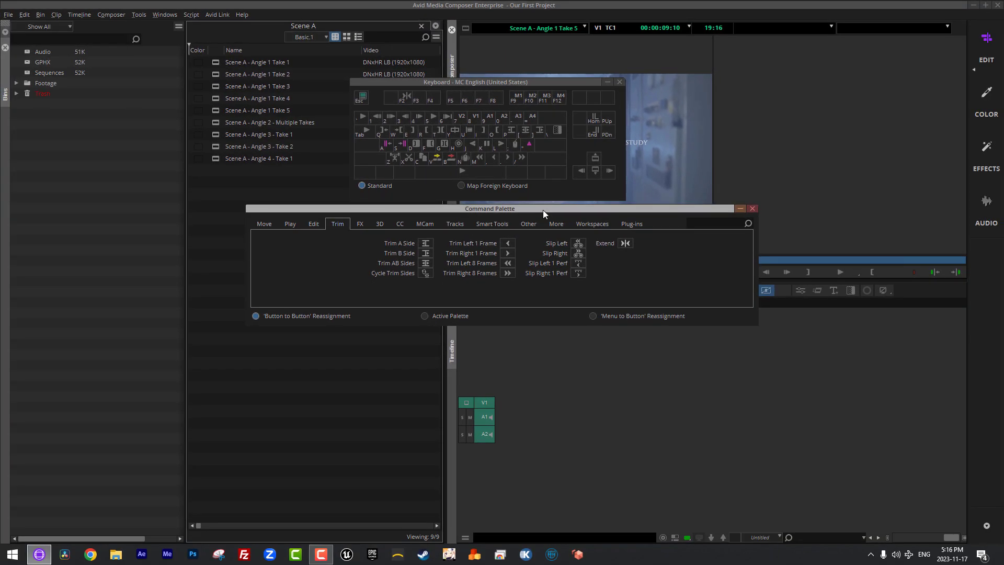
Shift the Command Palette to the left and drag Extend briefly over the record monitor
drag(543, 209, 262, 232)
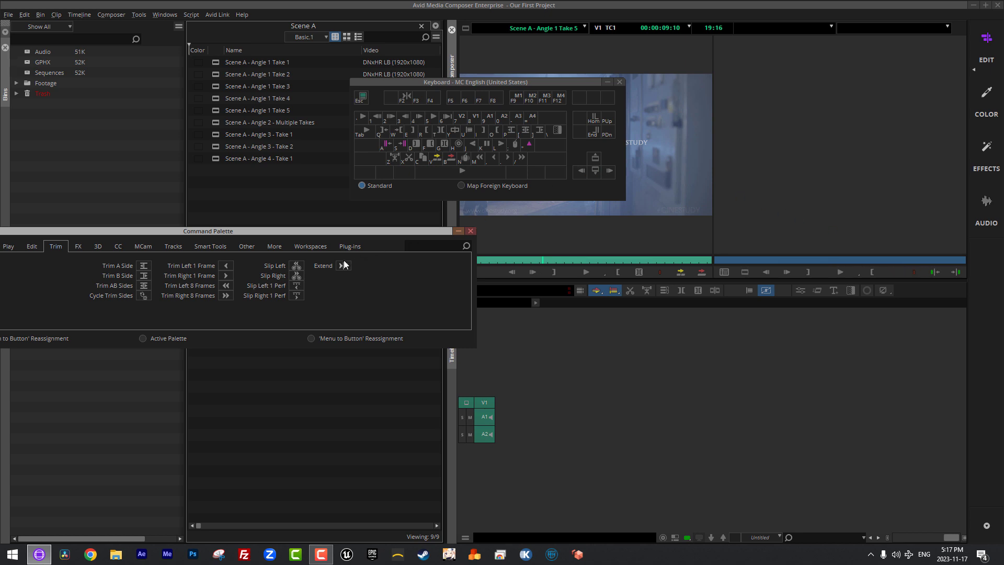
drag(343, 265, 894, 273)
Reposition the Command Palette, choose the Active Palette option, and display the Move tab
drag(230, 233, 521, 209)
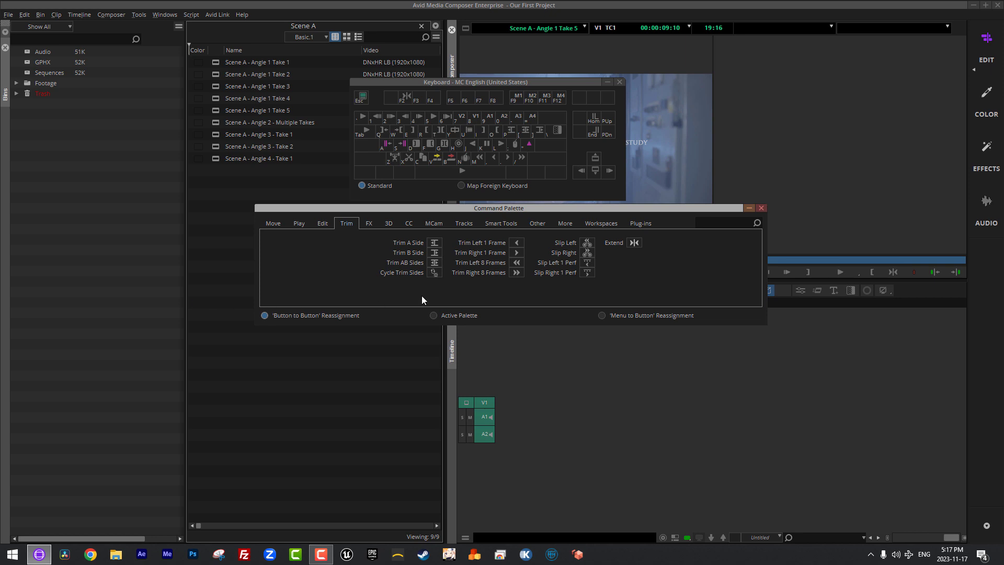
drag(442, 207, 280, 258)
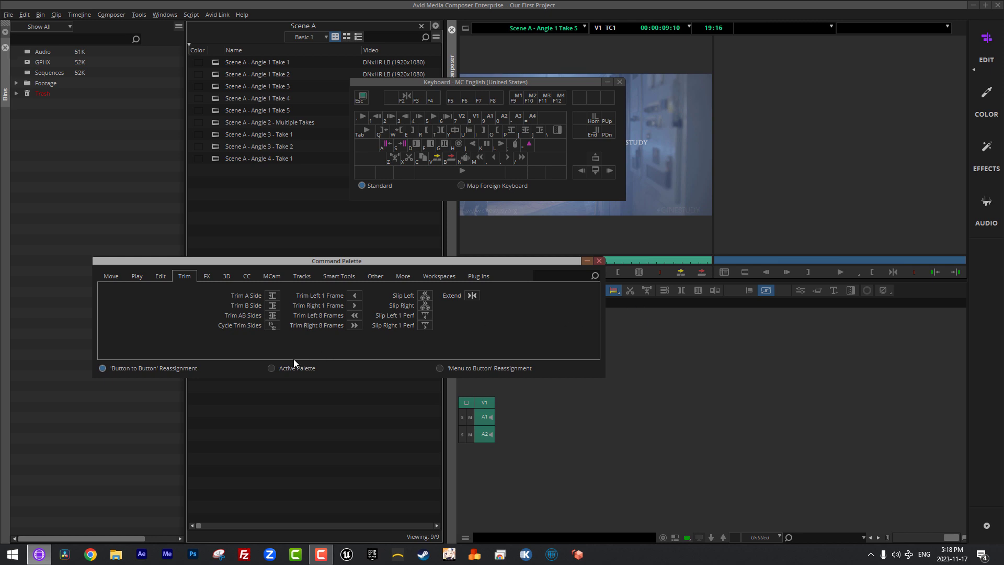
click(270, 369)
drag(199, 261, 116, 224)
click(29, 240)
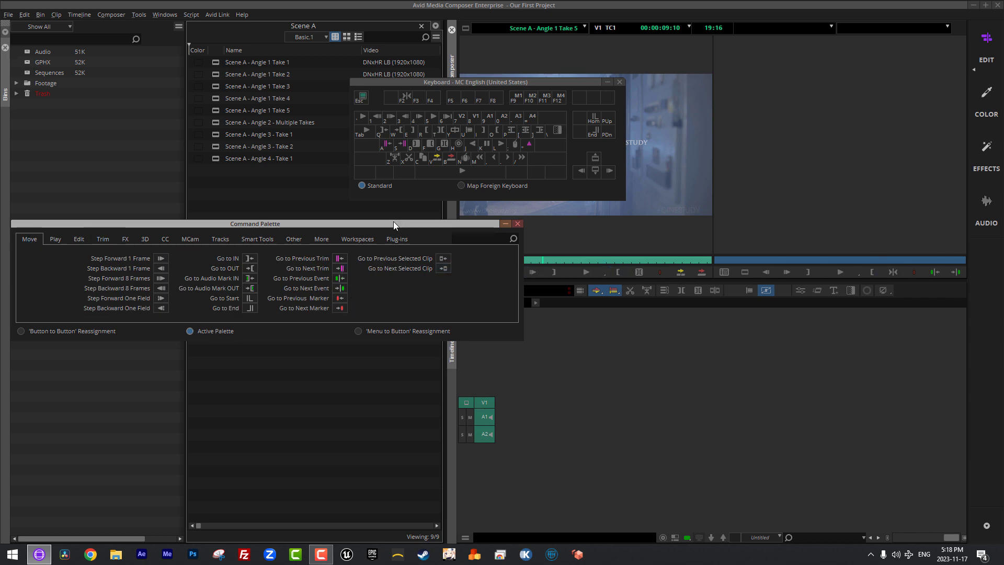
Drag the Command Palette by its title bar to the bottom-left of the screen
drag(393, 225, 397, 418)
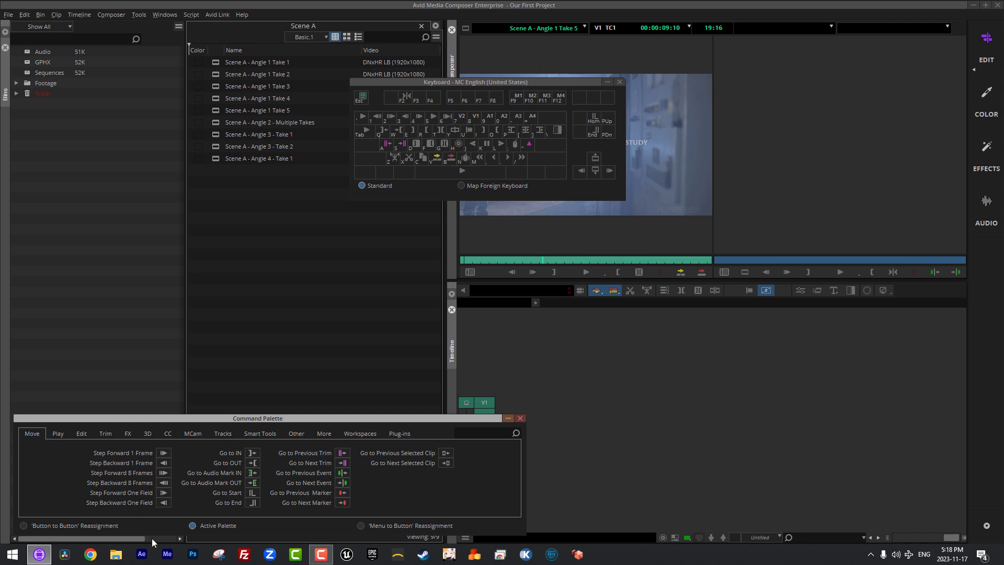
In Menu to Button mode, assign Tools > Audio Mixer to the F3 key
click(363, 526)
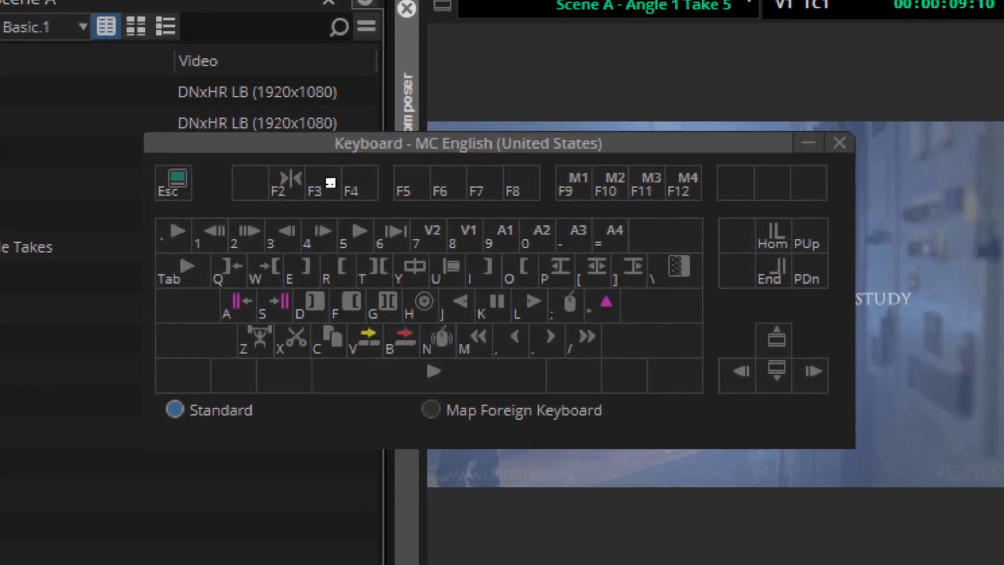
click(327, 176)
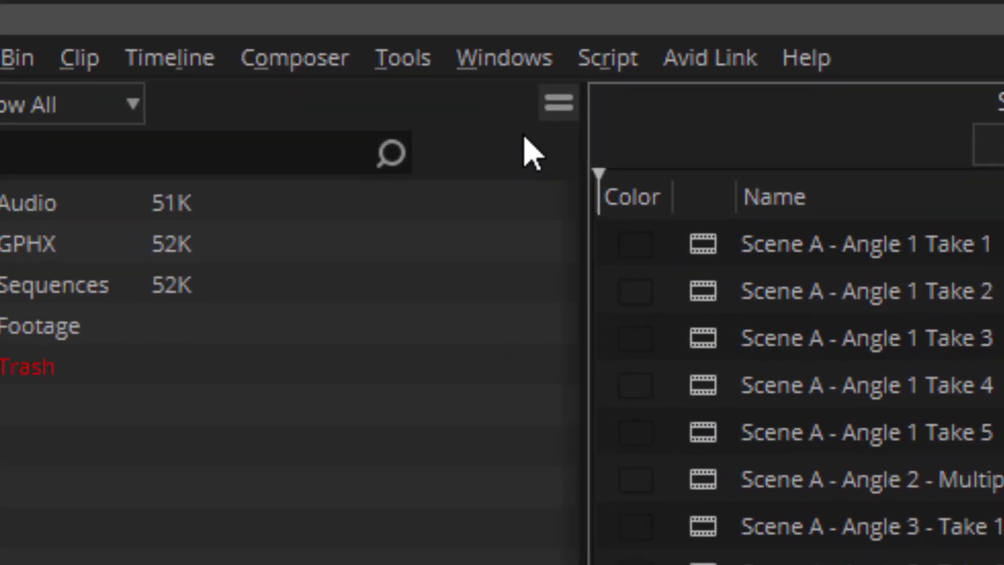
click(411, 60)
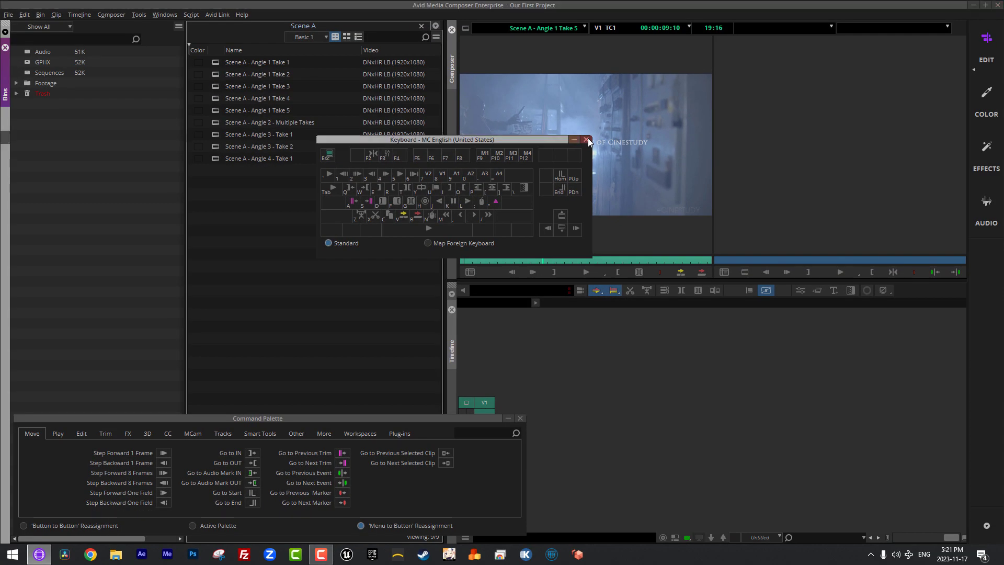
Close the Keyboard and Command Palette windows, then open the Audio Mixer showing A1 and A2 faders
click(587, 140)
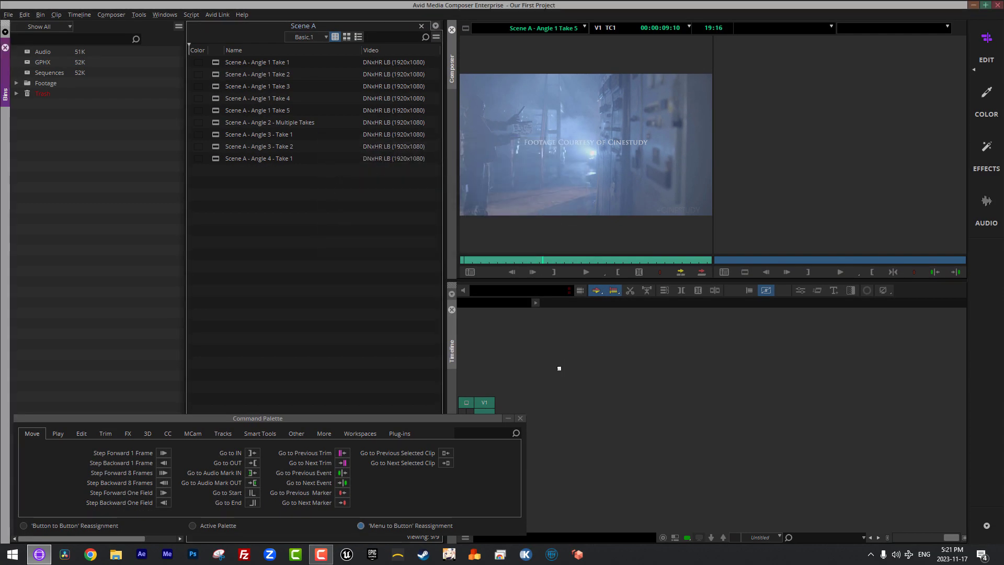
click(521, 418)
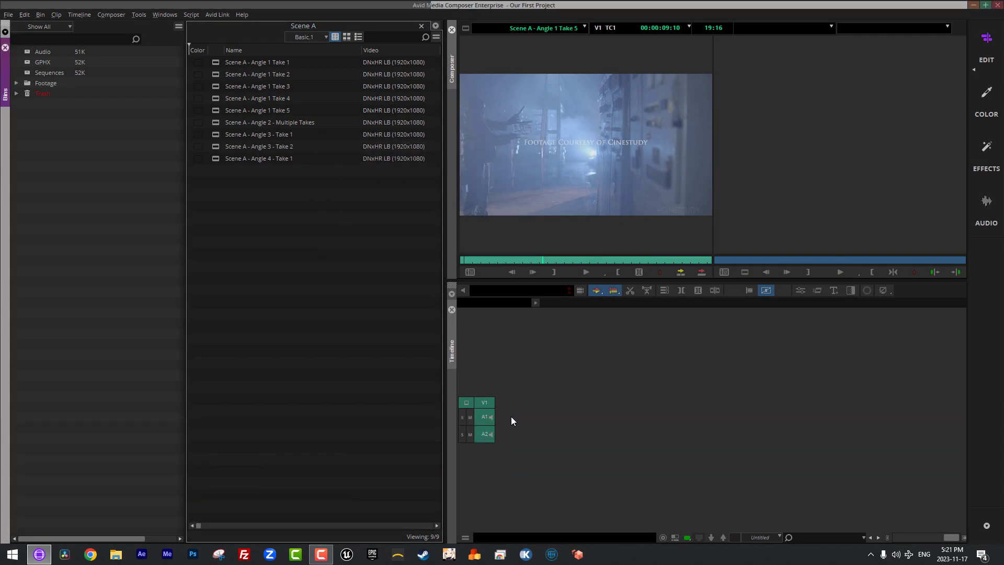
key(ctrl+1)
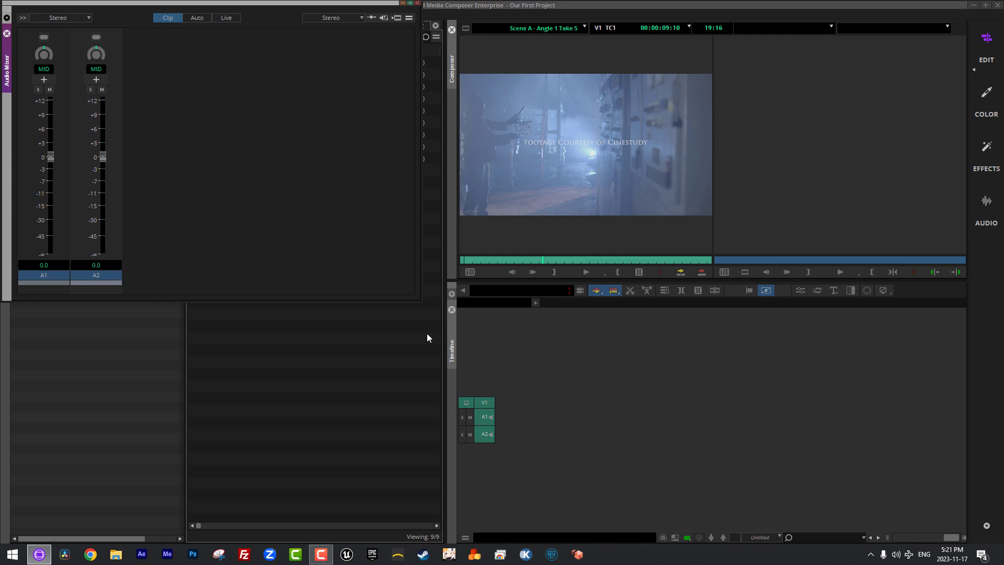